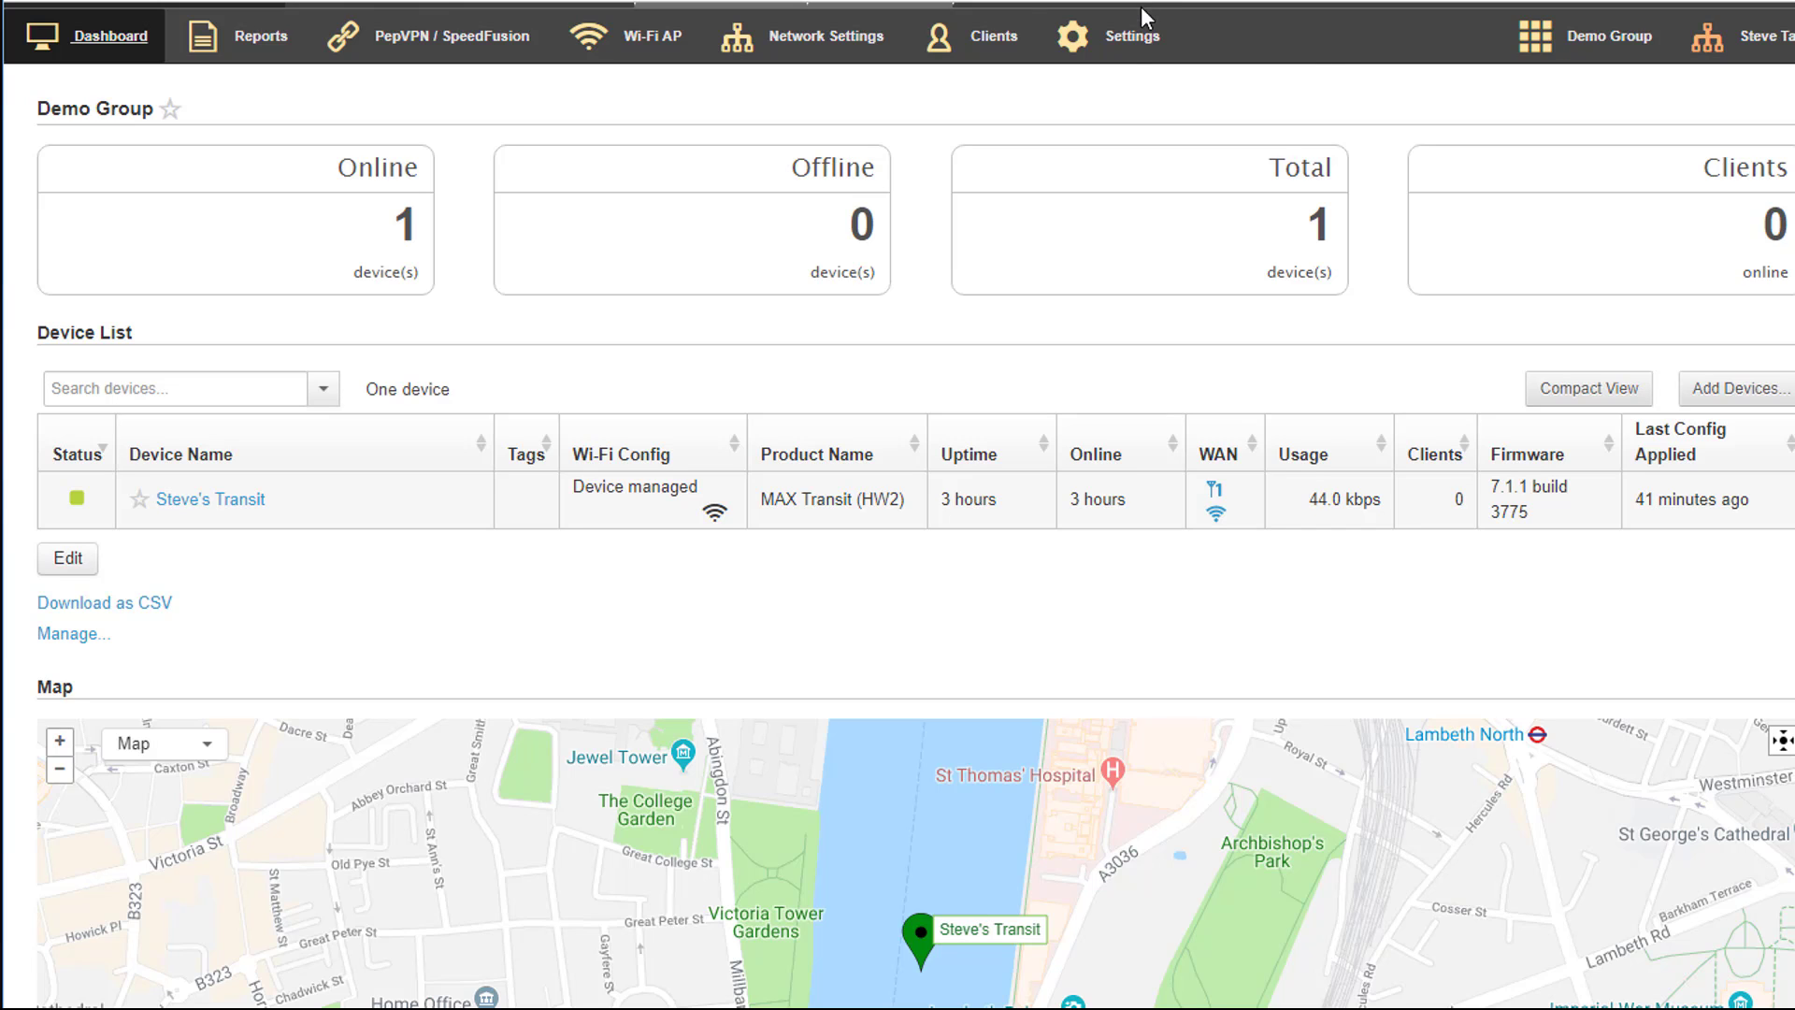
# Open InControl Options for the group and enable Low Data Usage Mode, accepting the confirmation and closing the notice
pyautogui.click(1131, 37)
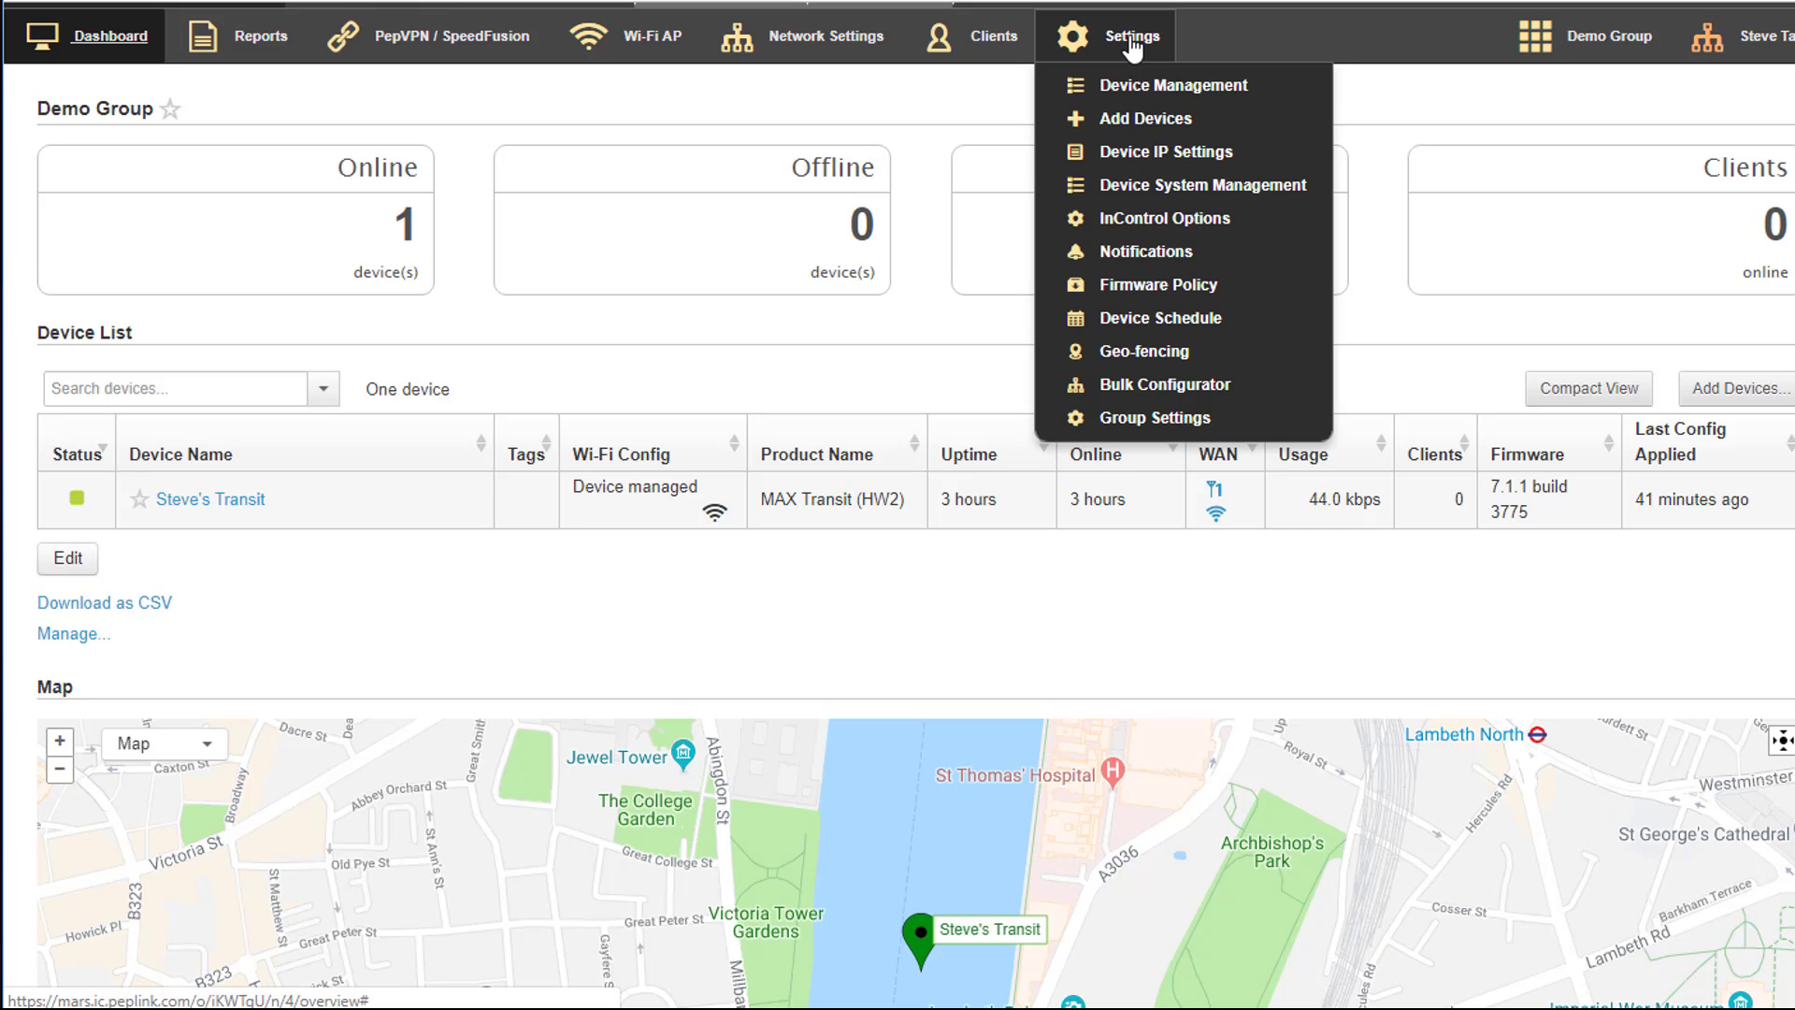
pyautogui.click(1152, 220)
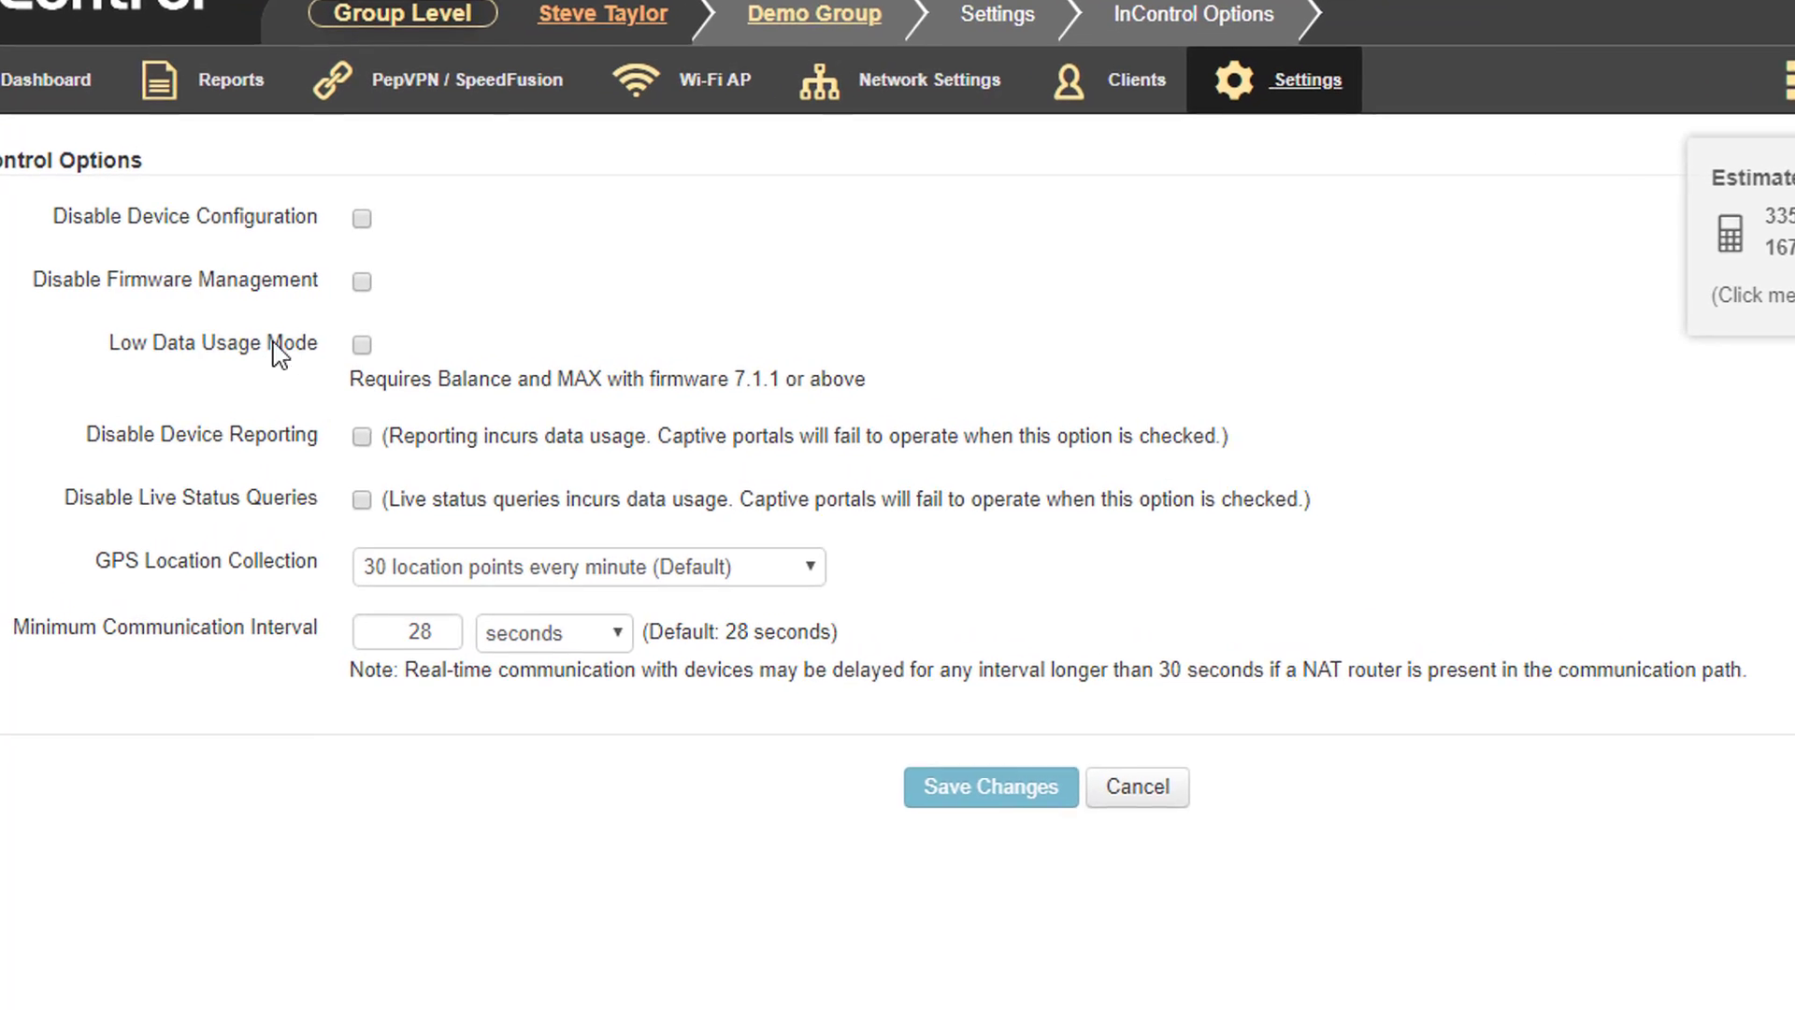
pyautogui.click(362, 345)
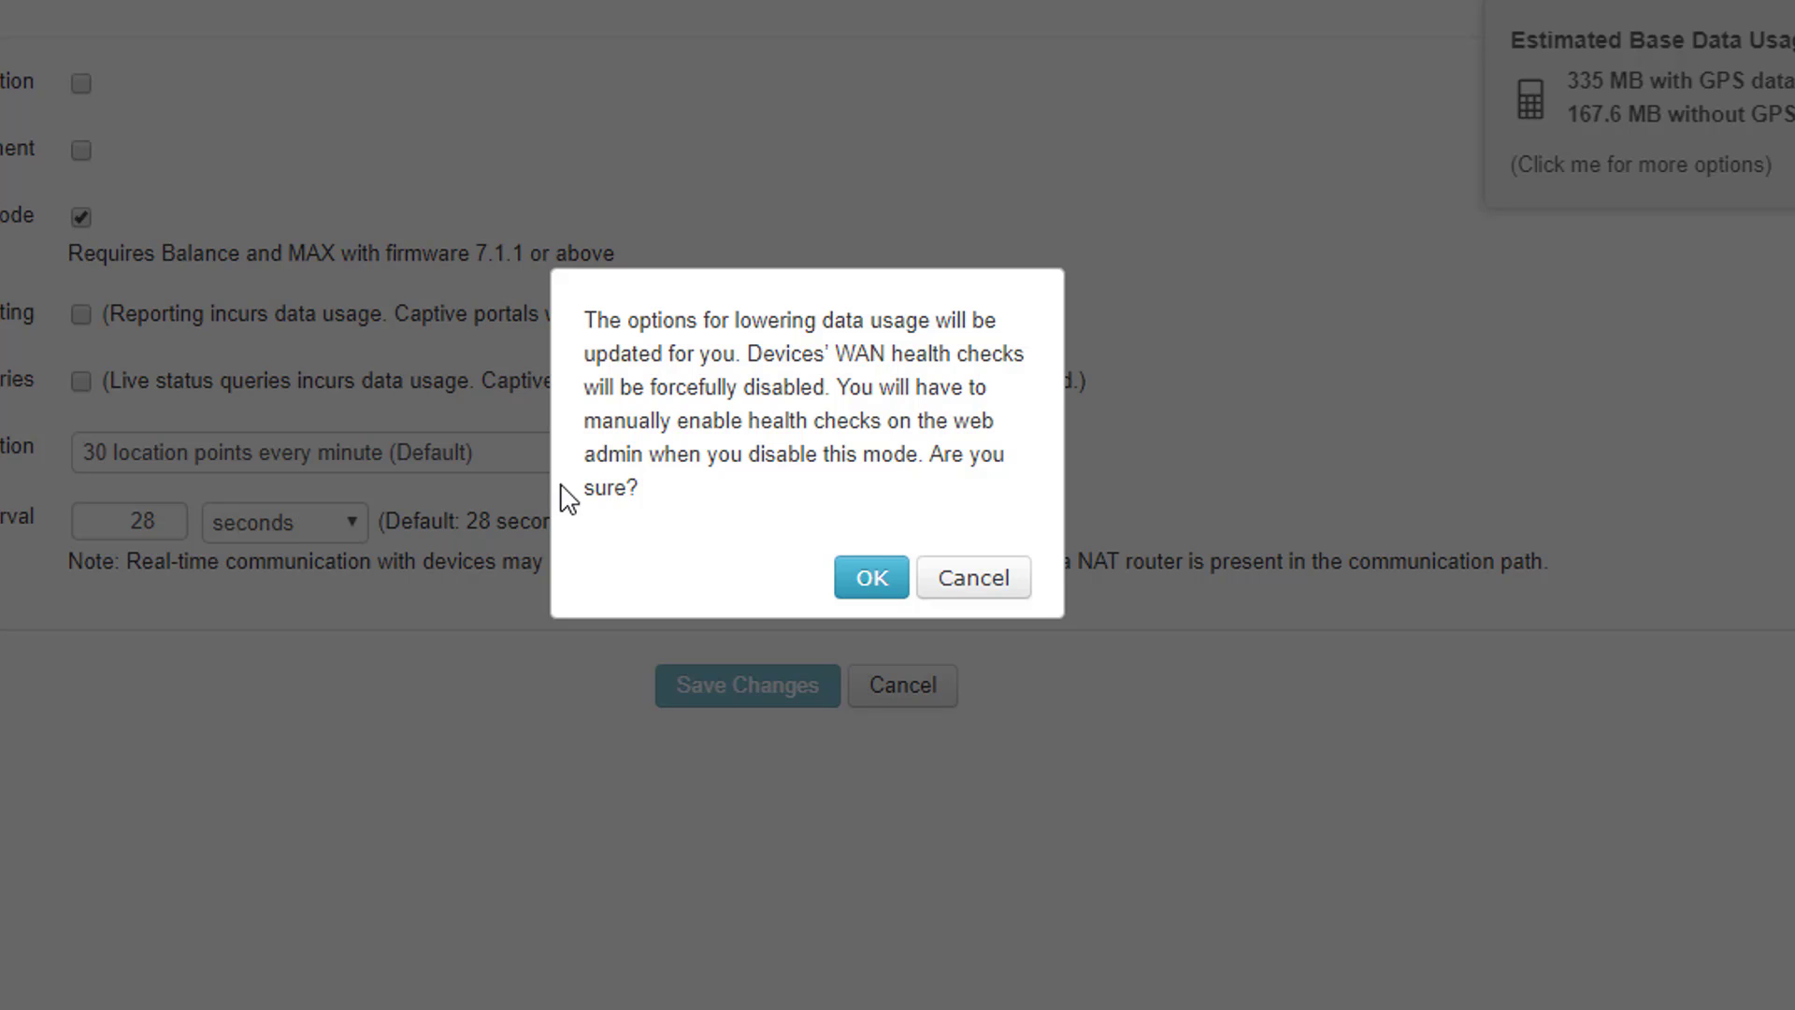
pyautogui.click(873, 579)
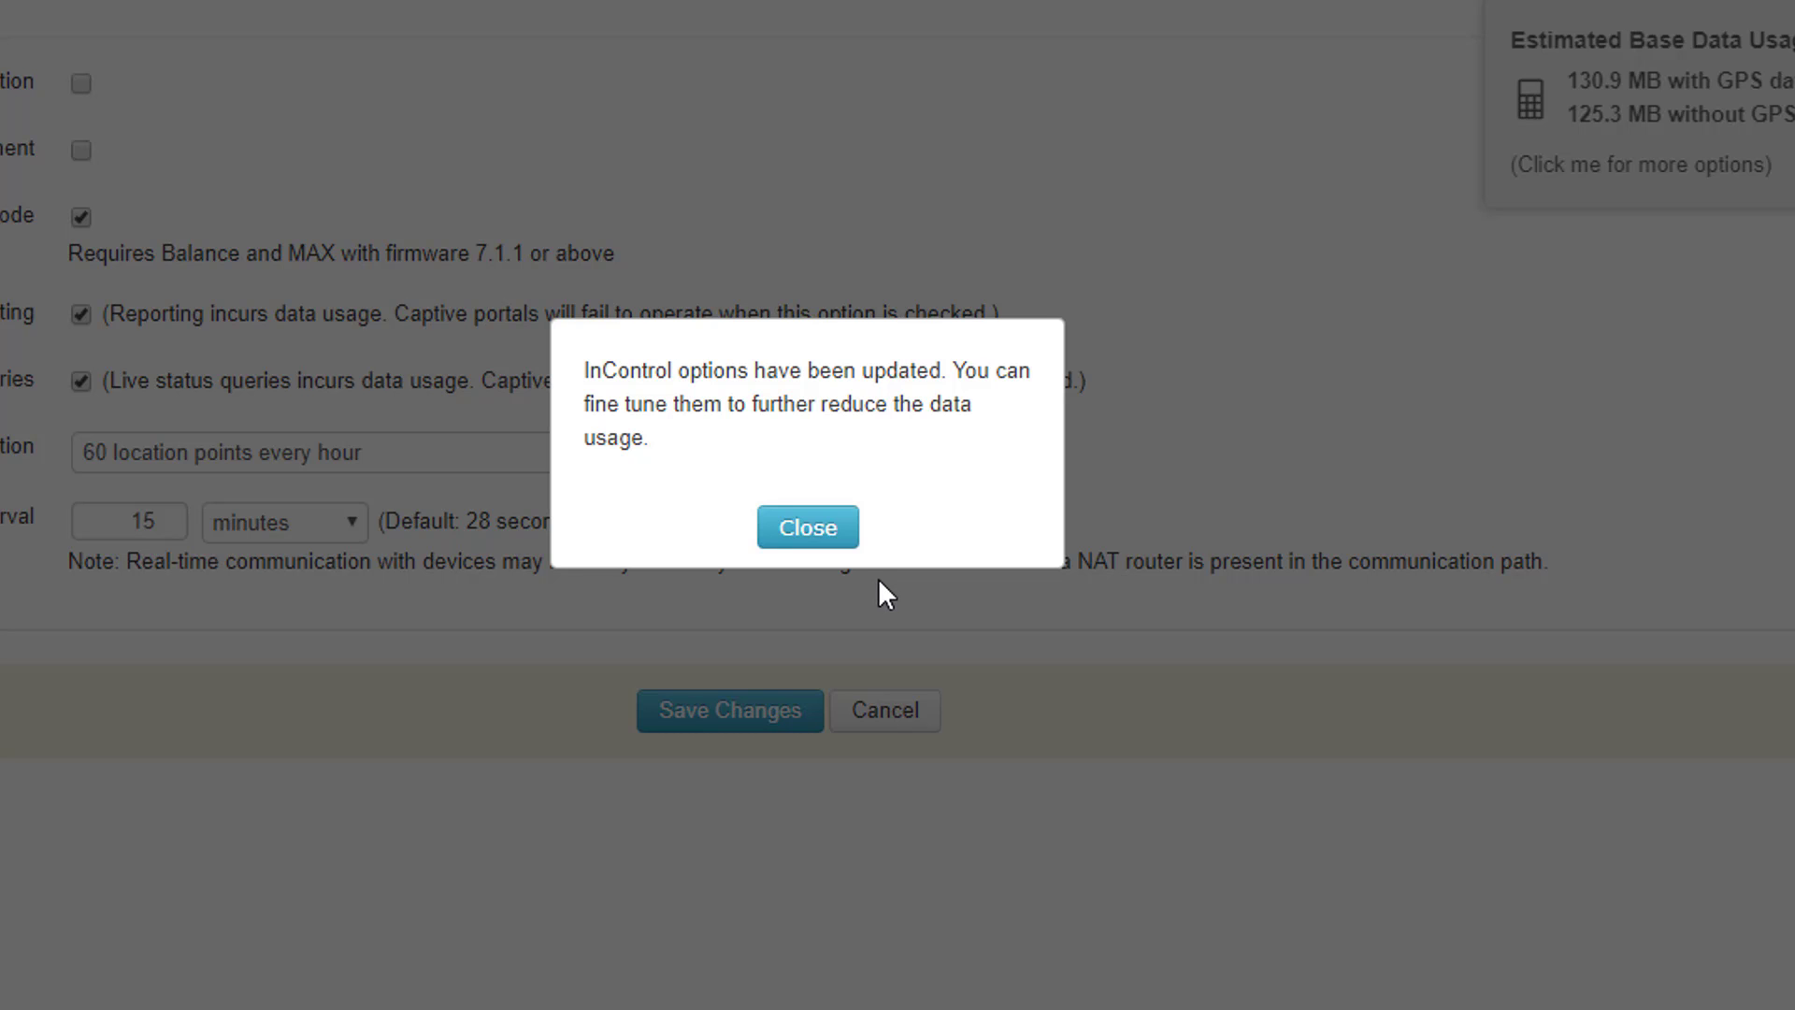
pyautogui.click(823, 528)
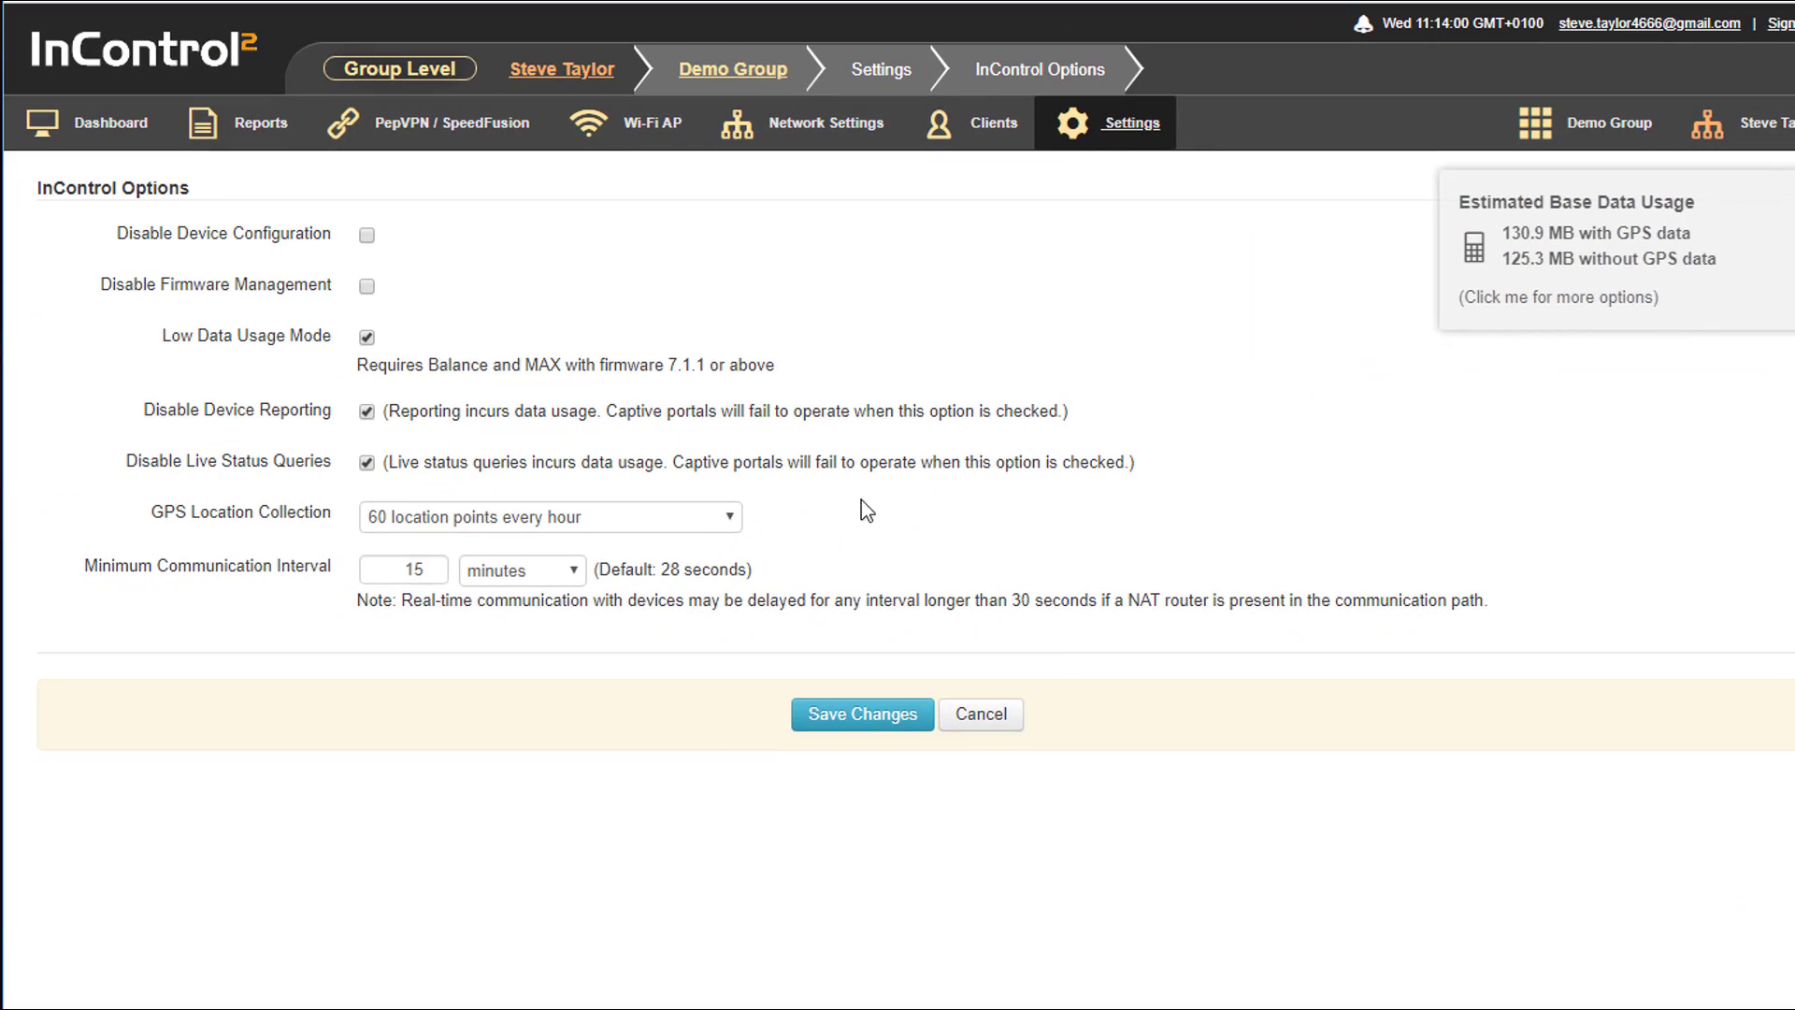
# Set GPS Location Collection to 1 location point every hour and the minimum communication interval to 30 minutes, then save
pyautogui.click(734, 517)
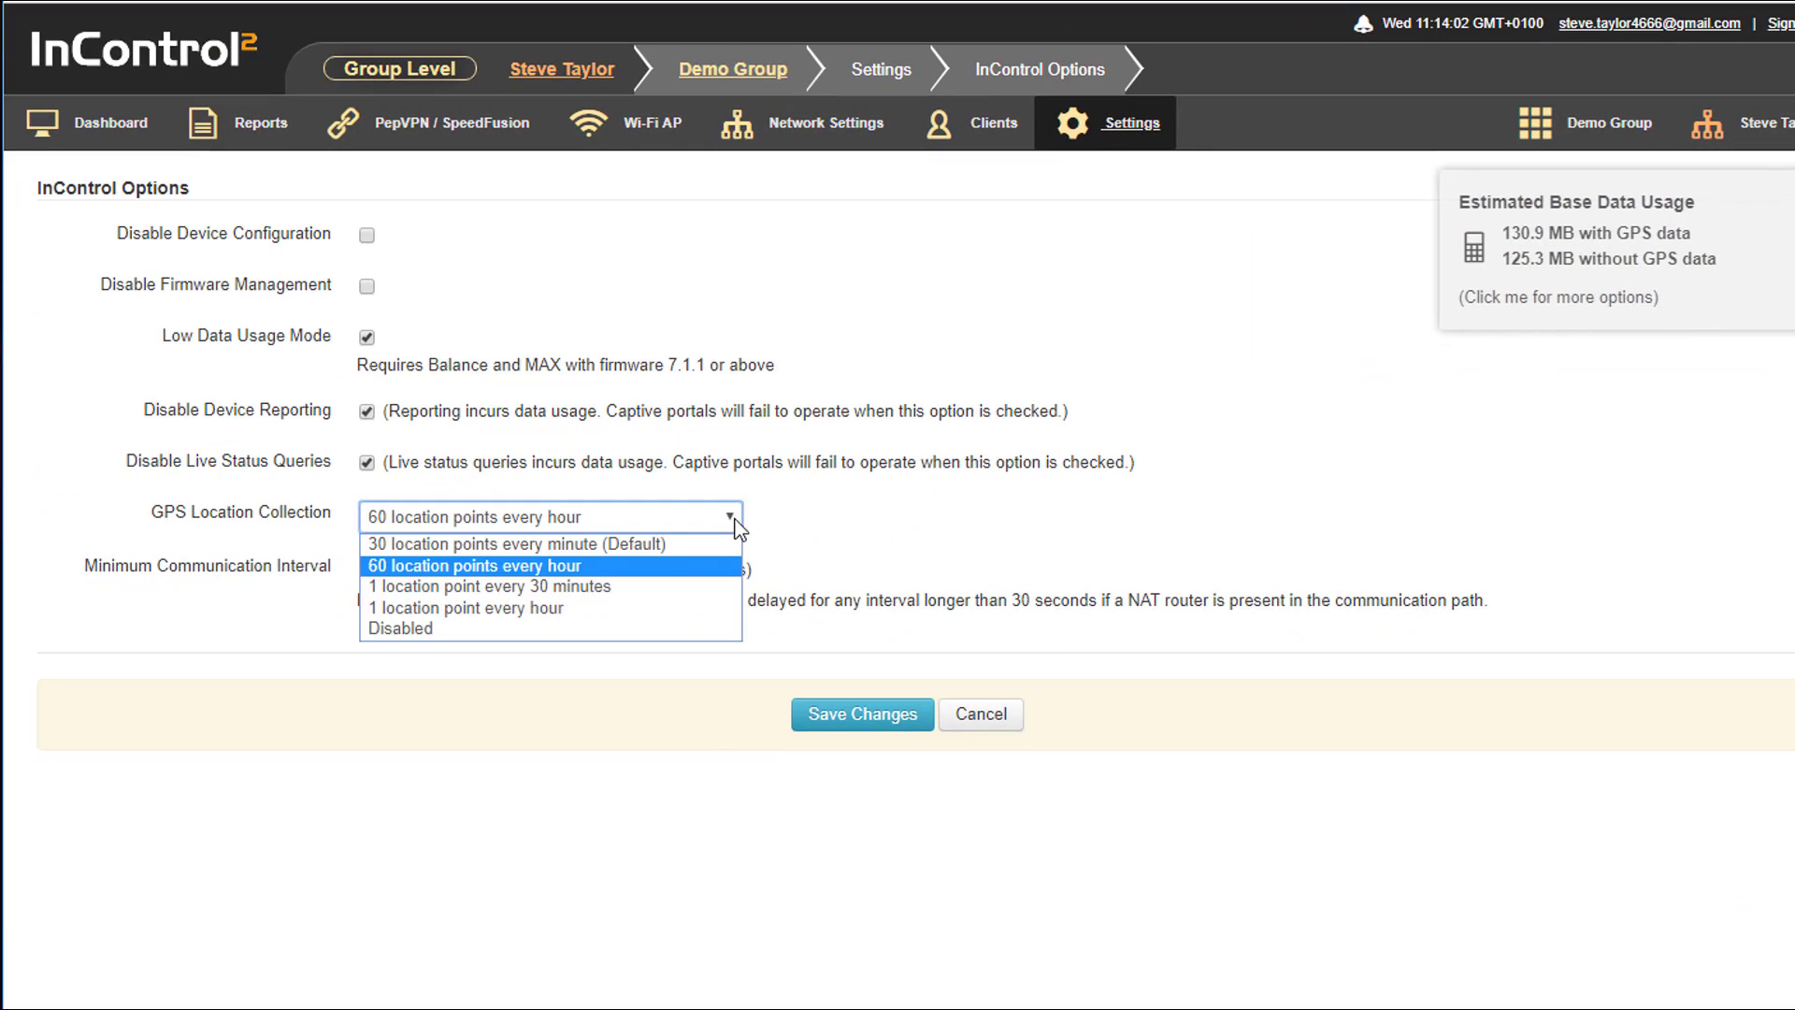
pyautogui.click(595, 609)
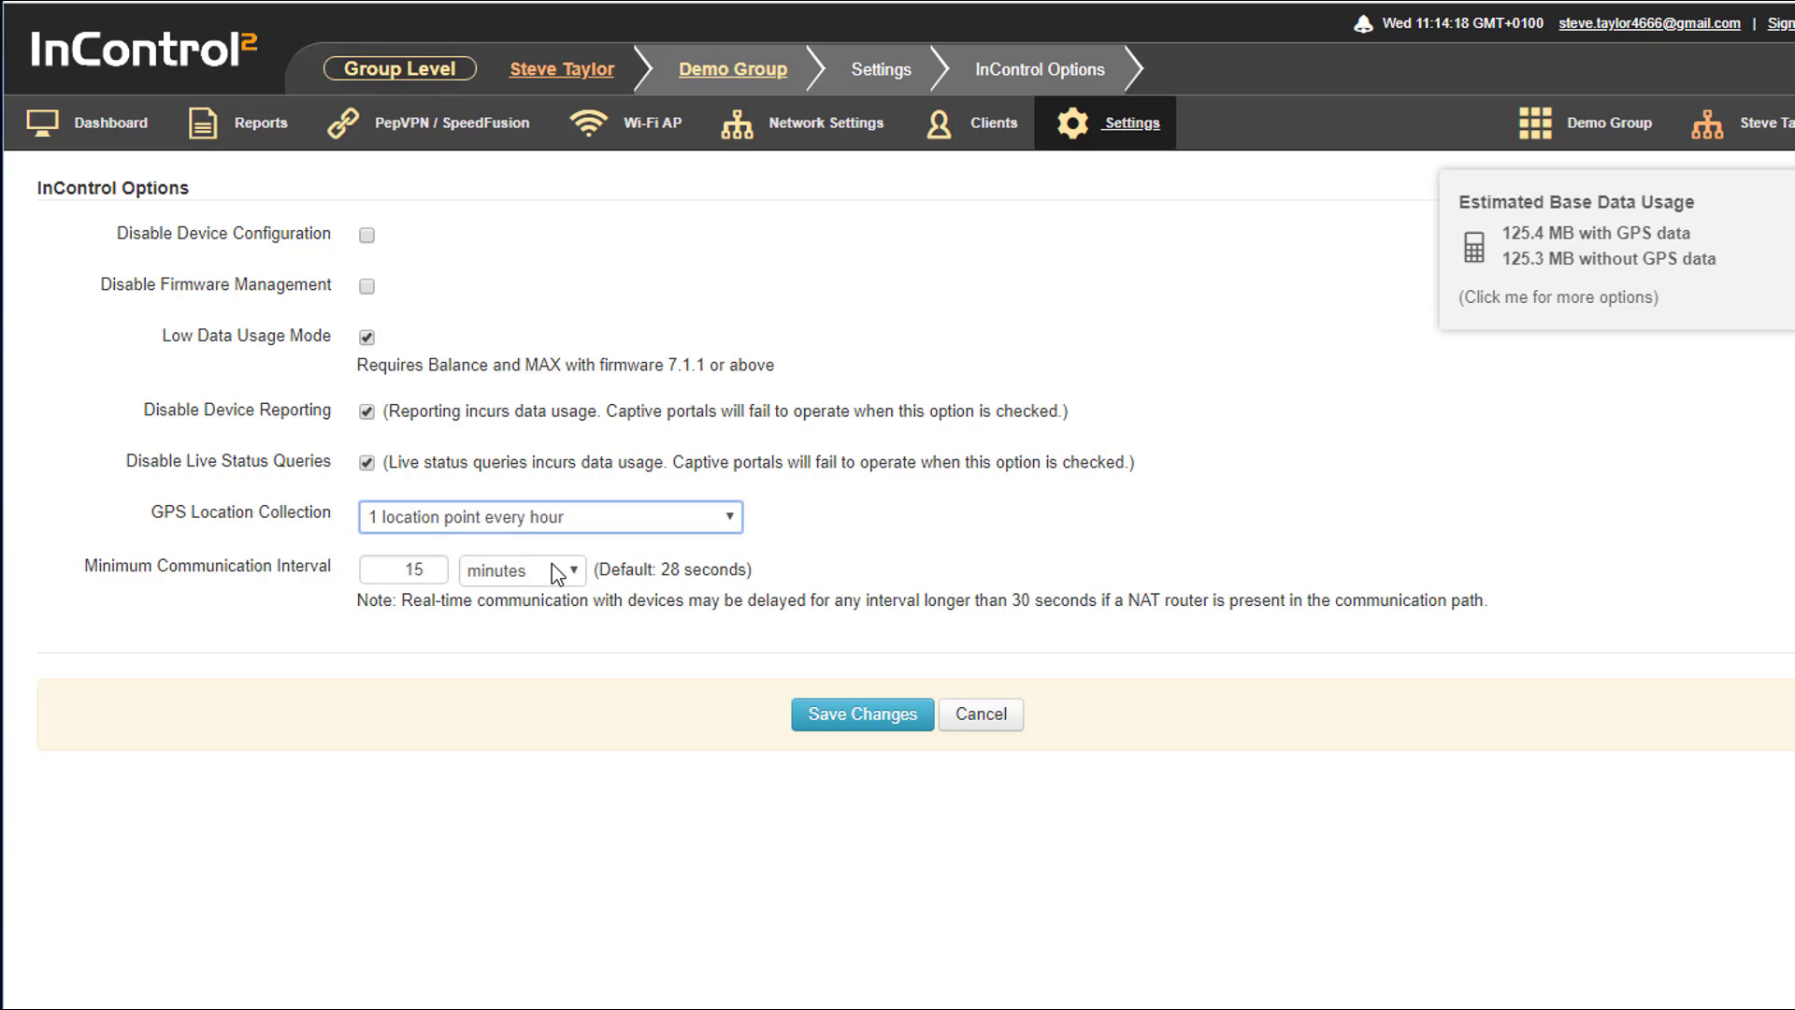
pyautogui.click(433, 573)
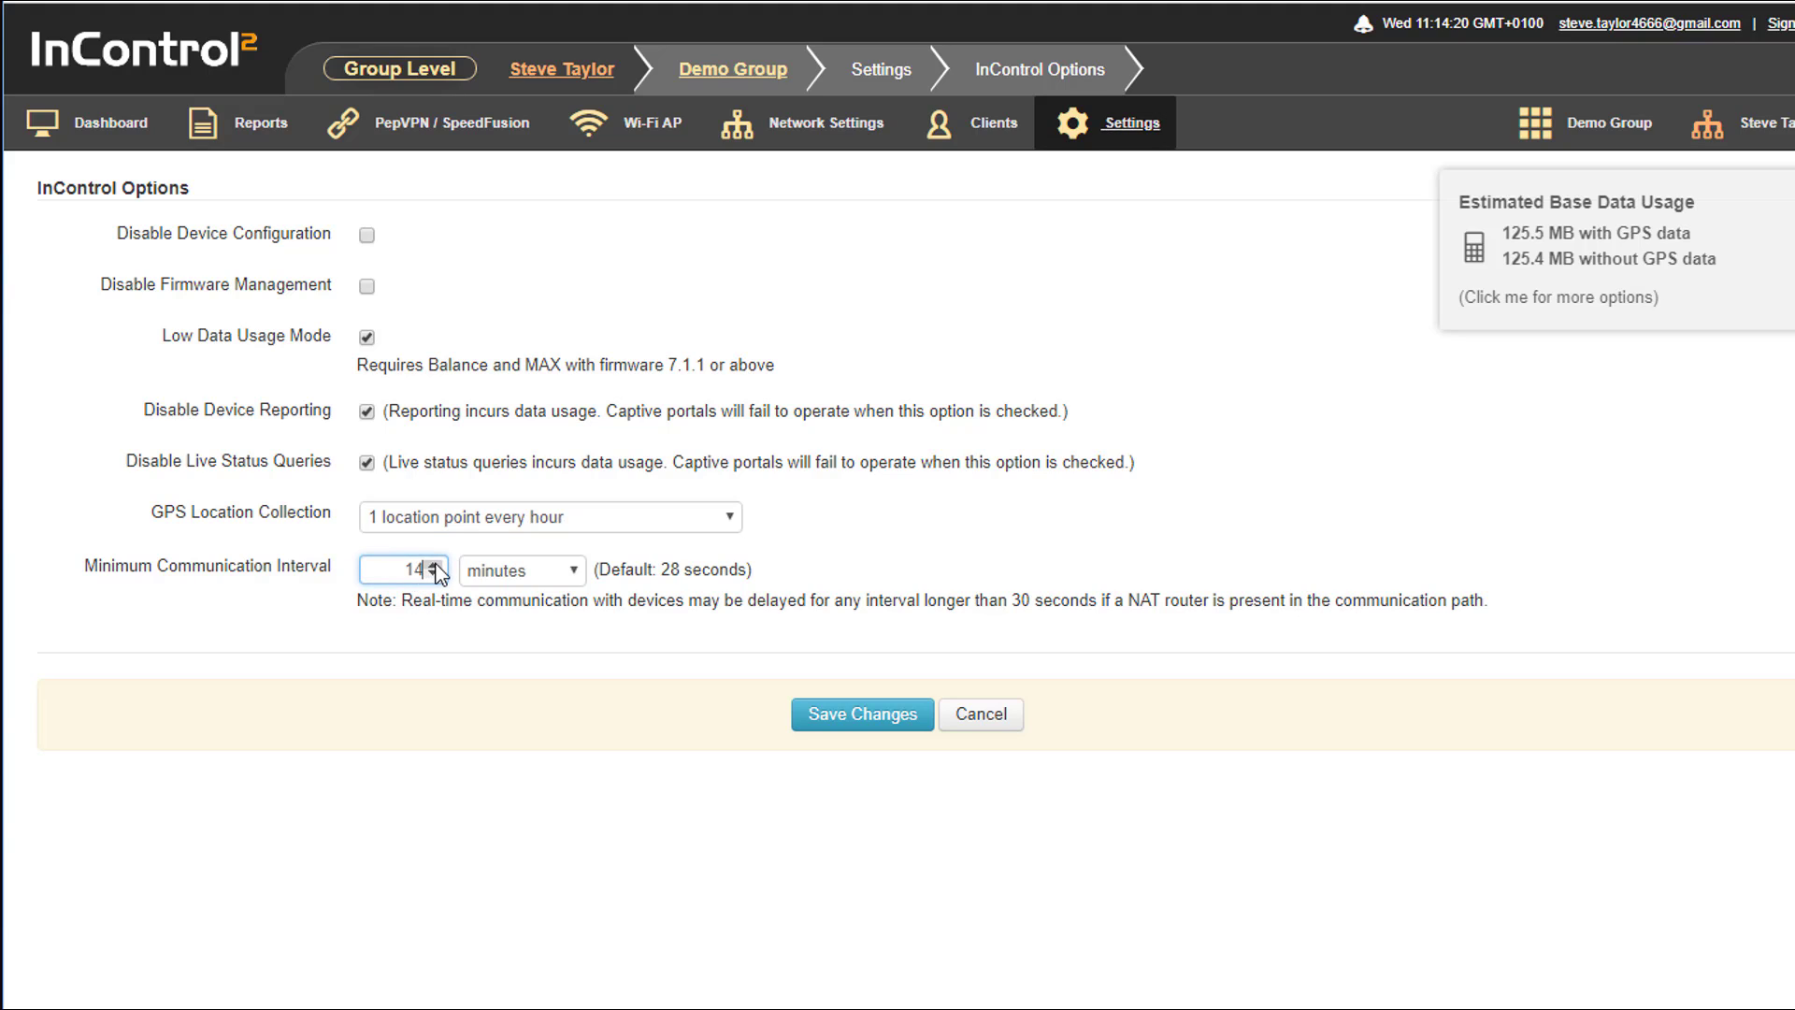
pyautogui.click(438, 564)
pyautogui.click(438, 563)
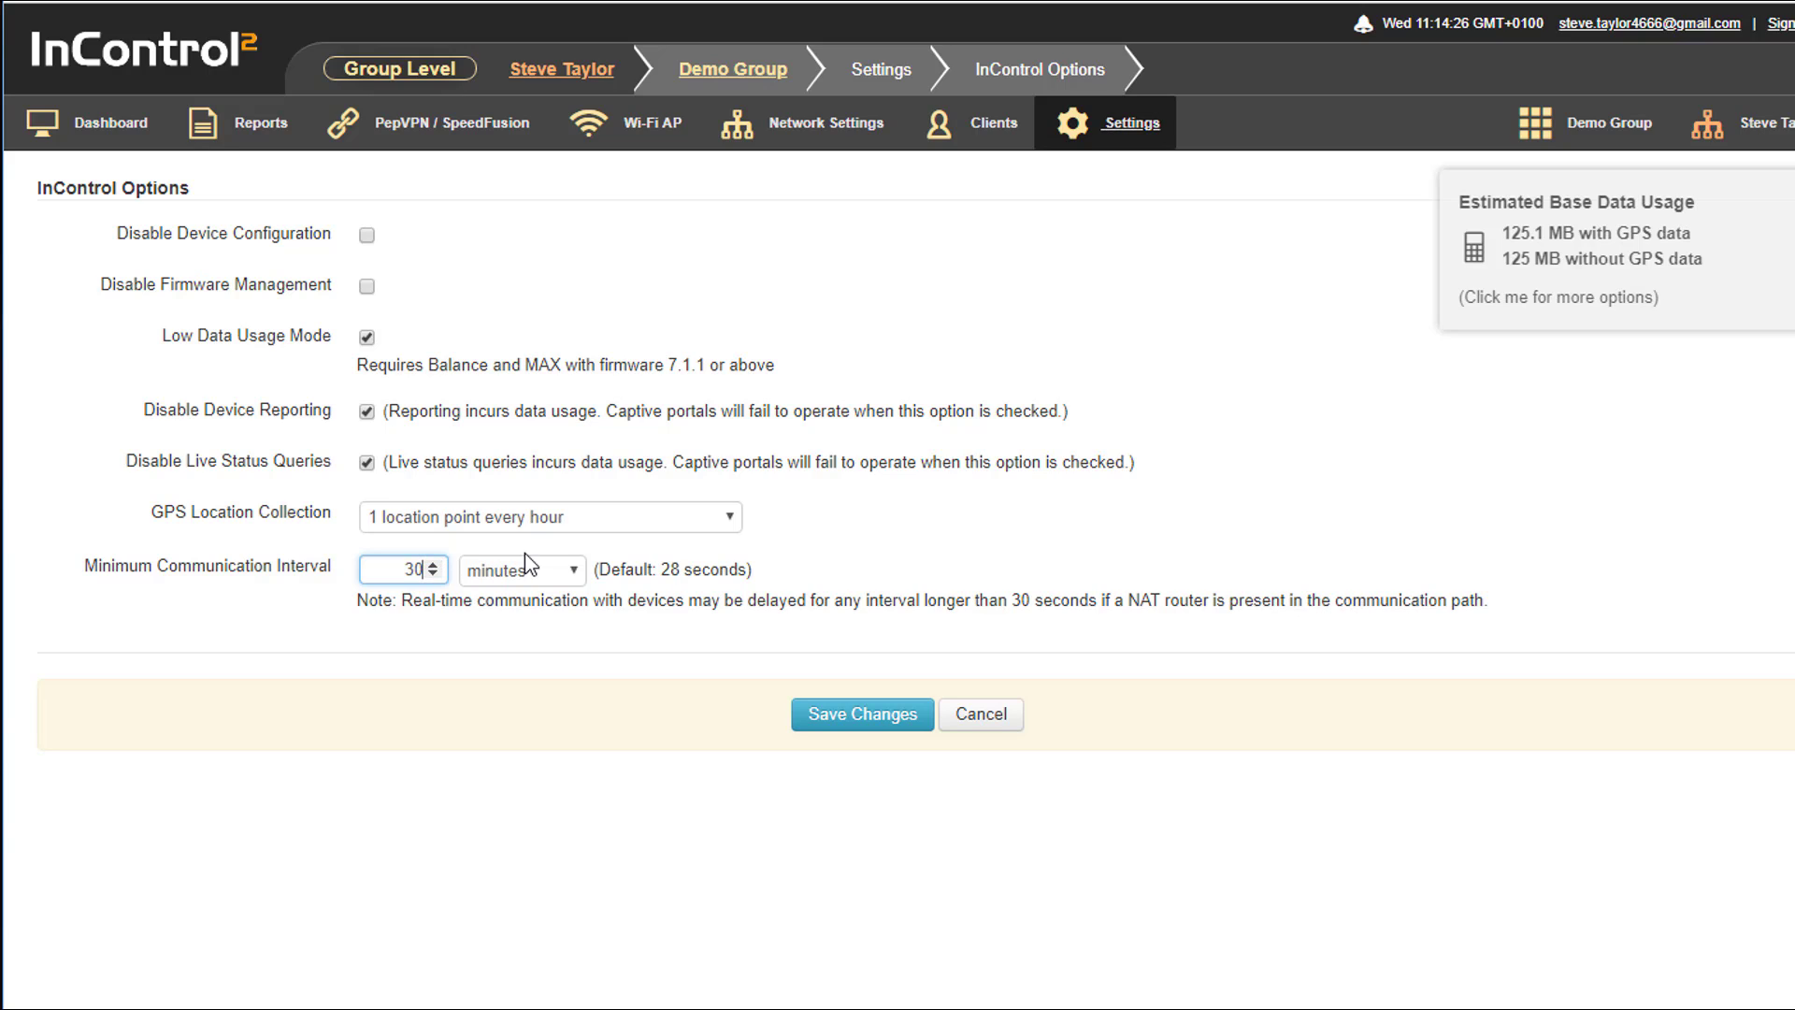
pyautogui.click(949, 550)
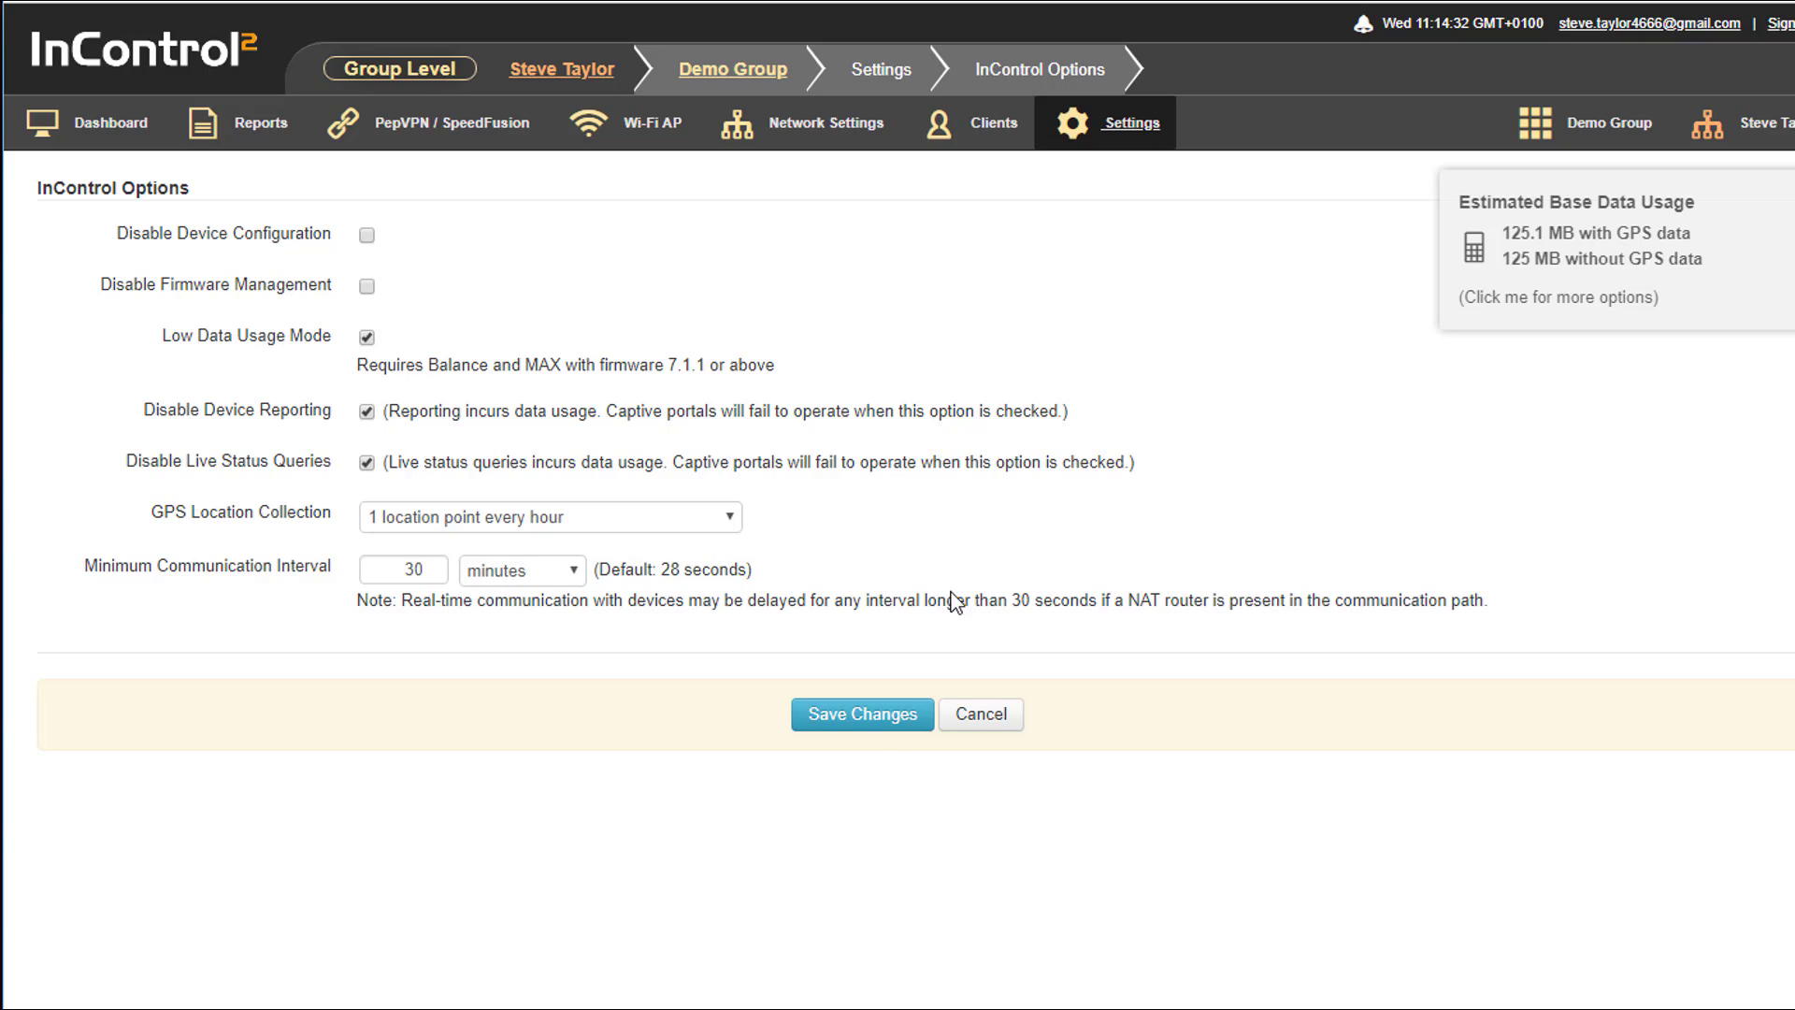
pyautogui.click(882, 724)
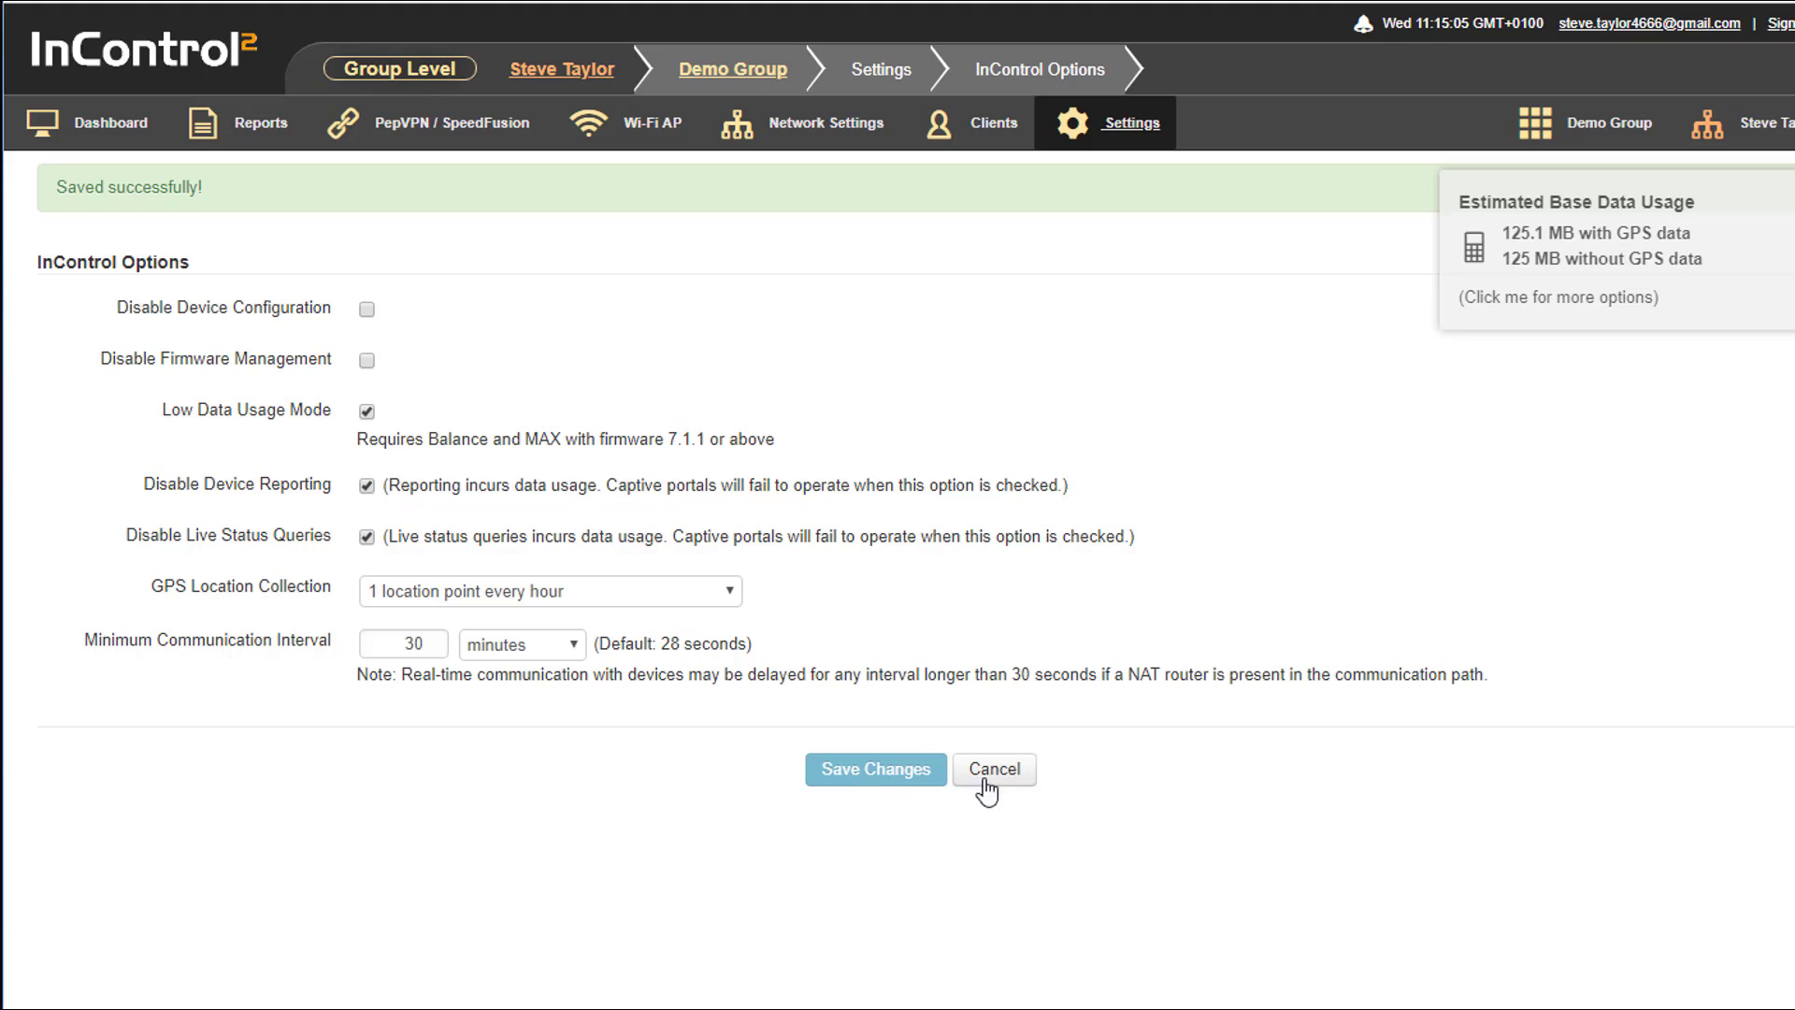
# Open the router web admin's Cellular 1 details and set its health check method to DNS Lookup
pyautogui.click(112, 140)
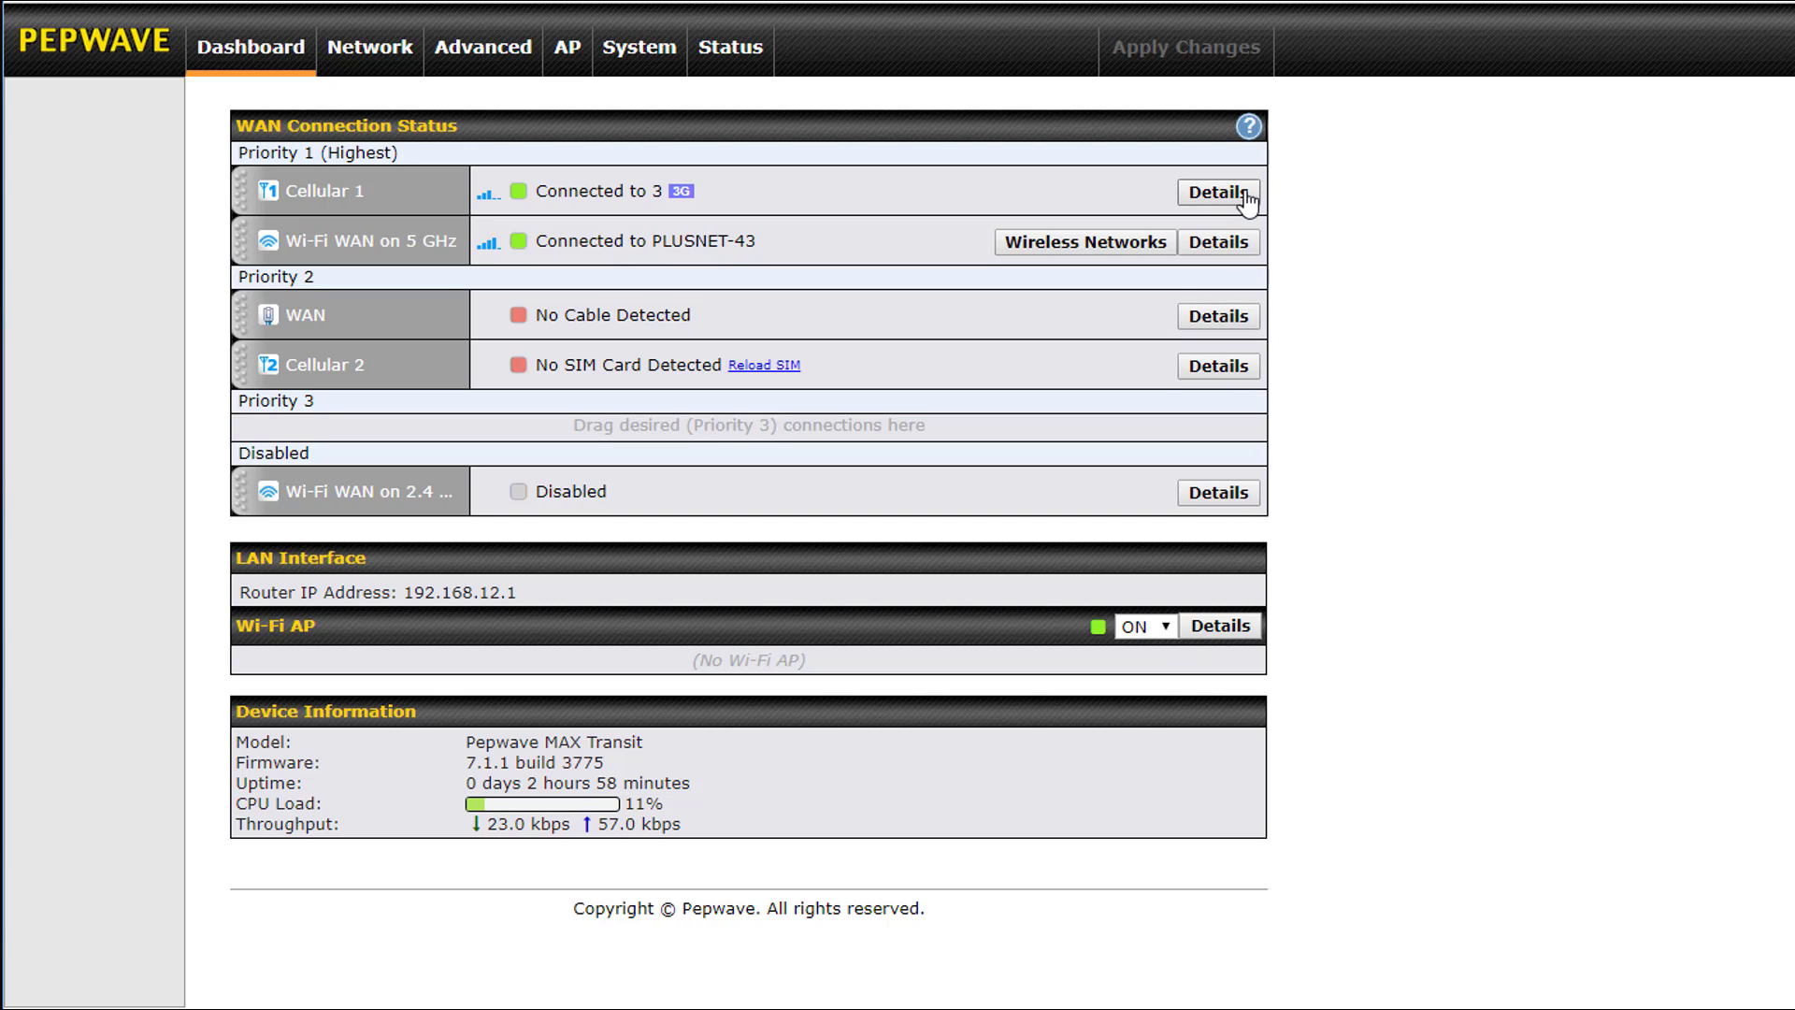
pyautogui.click(1197, 203)
pyautogui.scroll(-4, 1065, 318)
pyautogui.scroll(-8, 1053, 347)
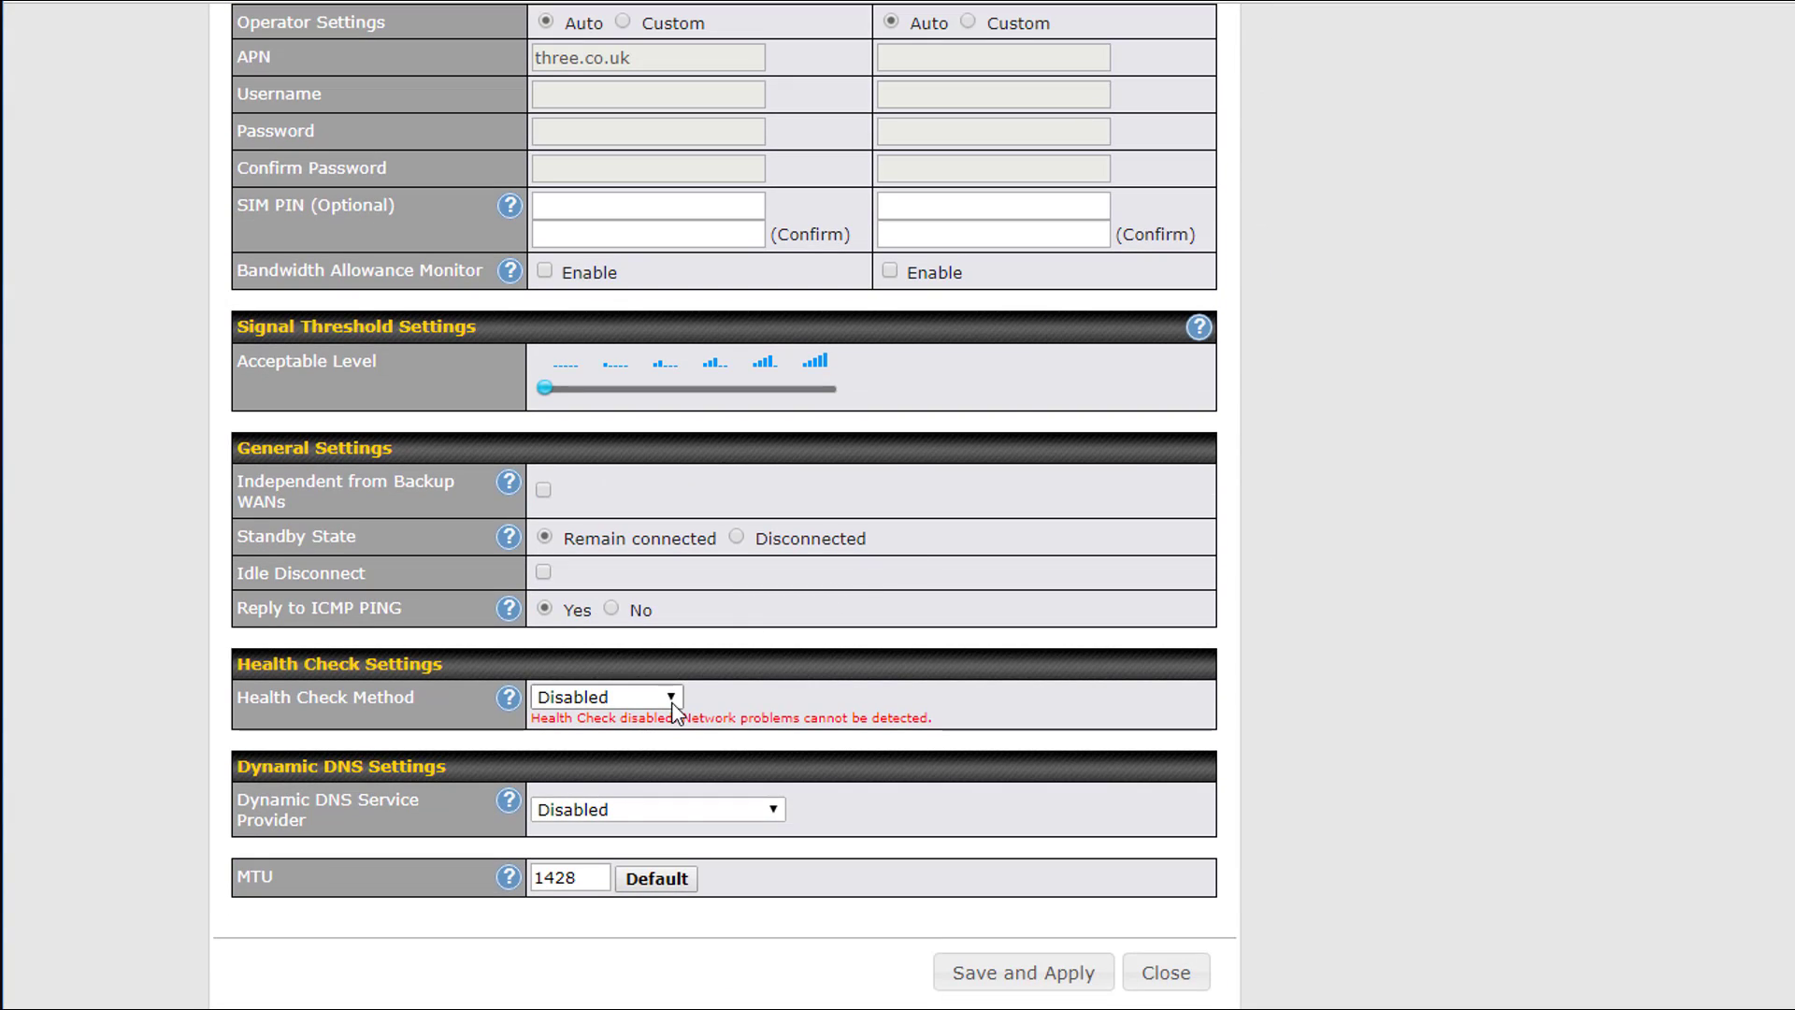
pyautogui.click(655, 697)
pyautogui.click(670, 698)
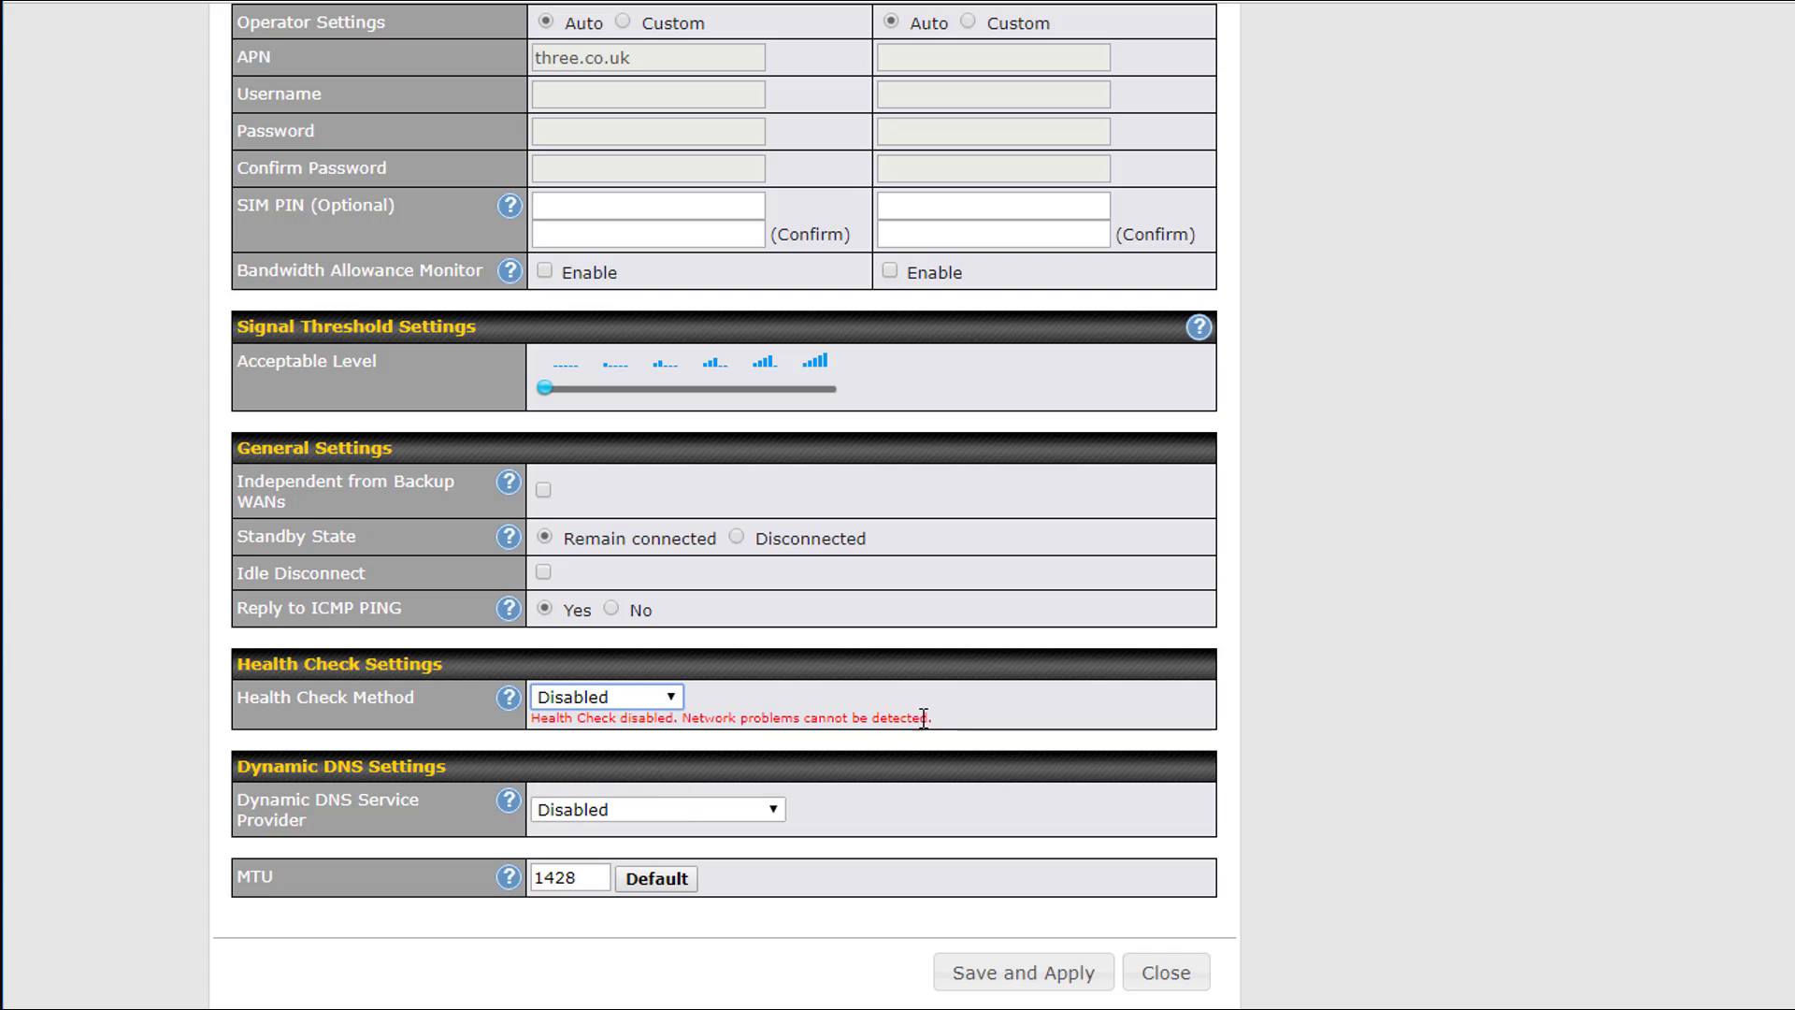
pyautogui.click(663, 700)
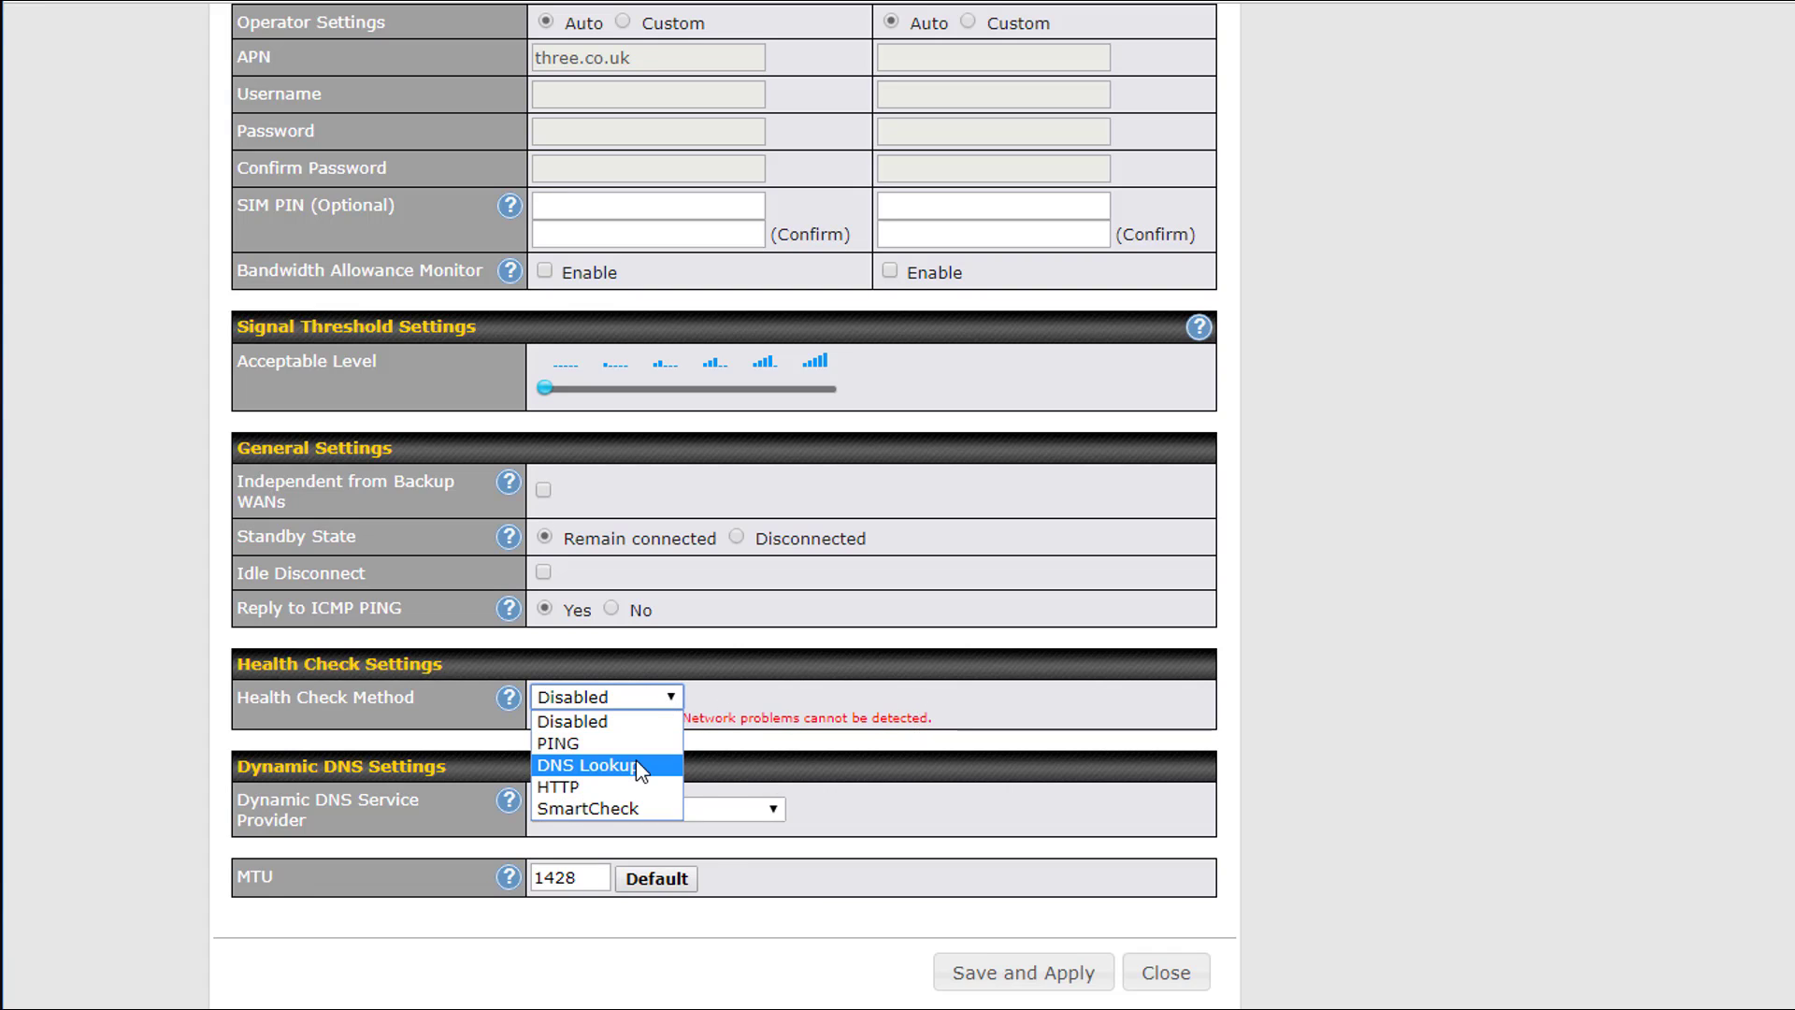
pyautogui.click(645, 765)
# Set the cellular health check DNS hosts to 8.8.8.8 and 8.8.4.4, then save and apply
pyautogui.click(654, 735)
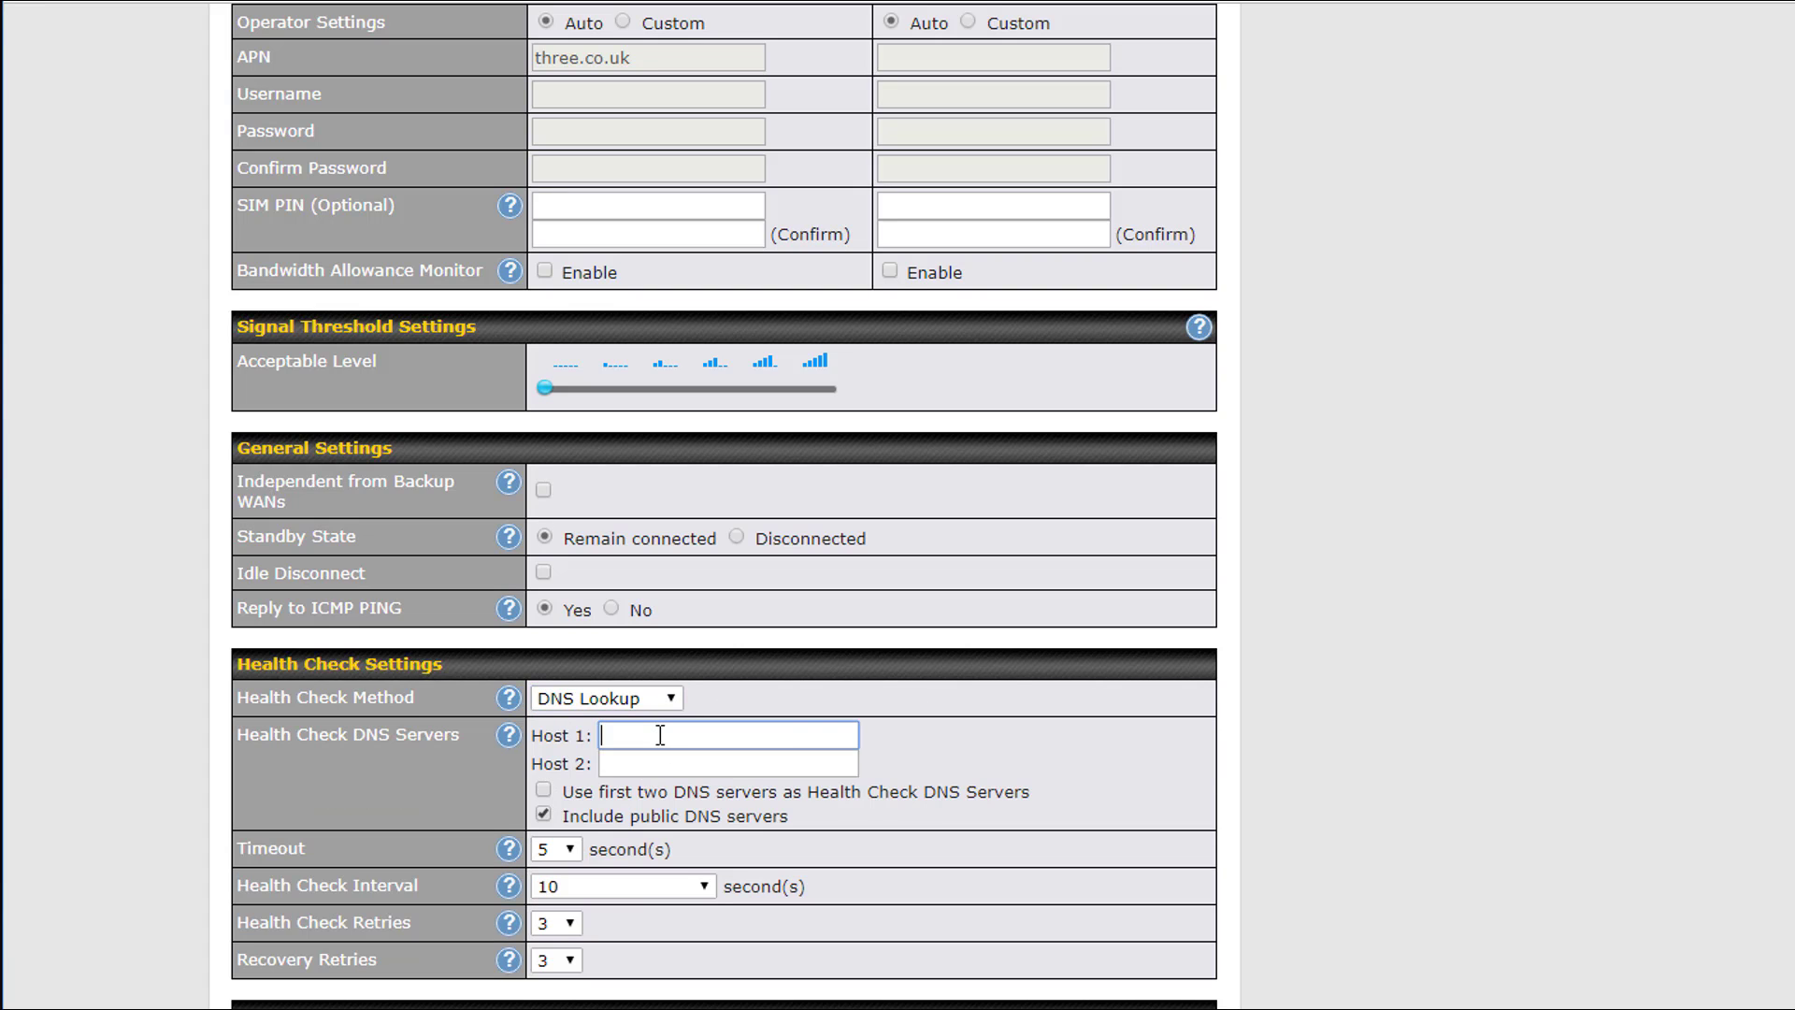
pyautogui.click(653, 776)
pyautogui.click(655, 763)
pyautogui.click(667, 819)
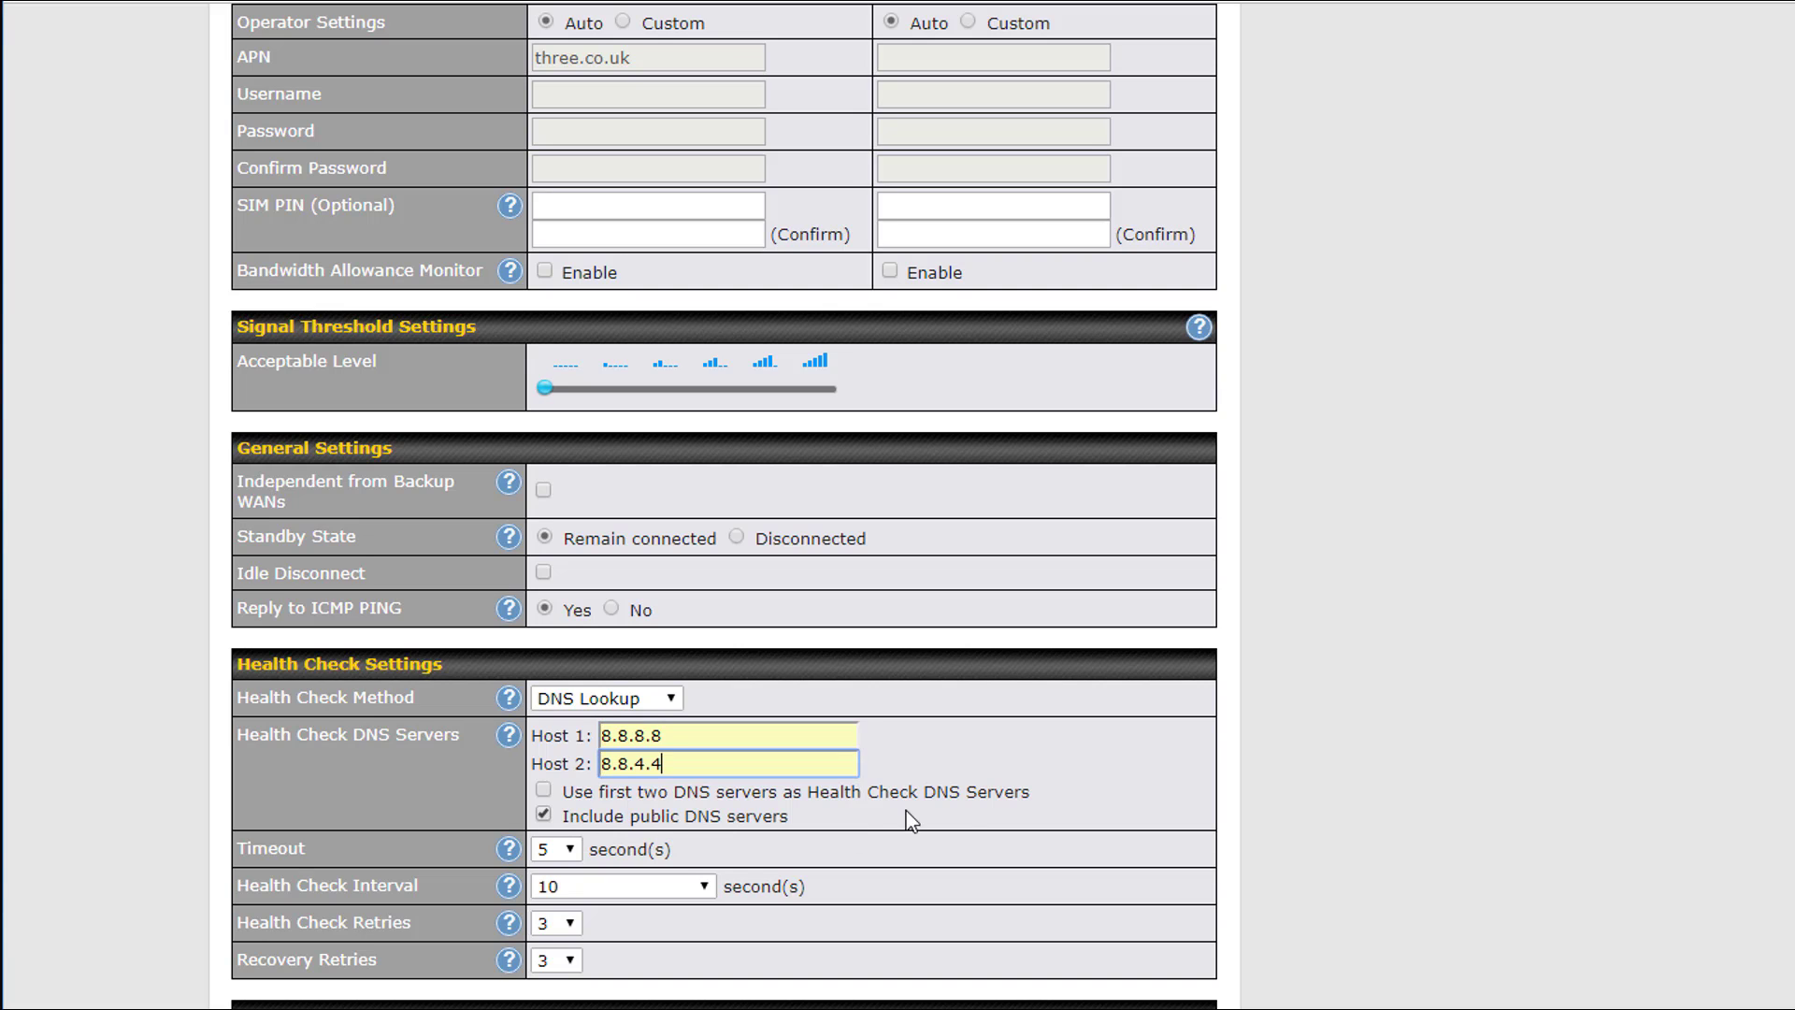
pyautogui.scroll(-3, 982, 809)
pyautogui.click(1035, 977)
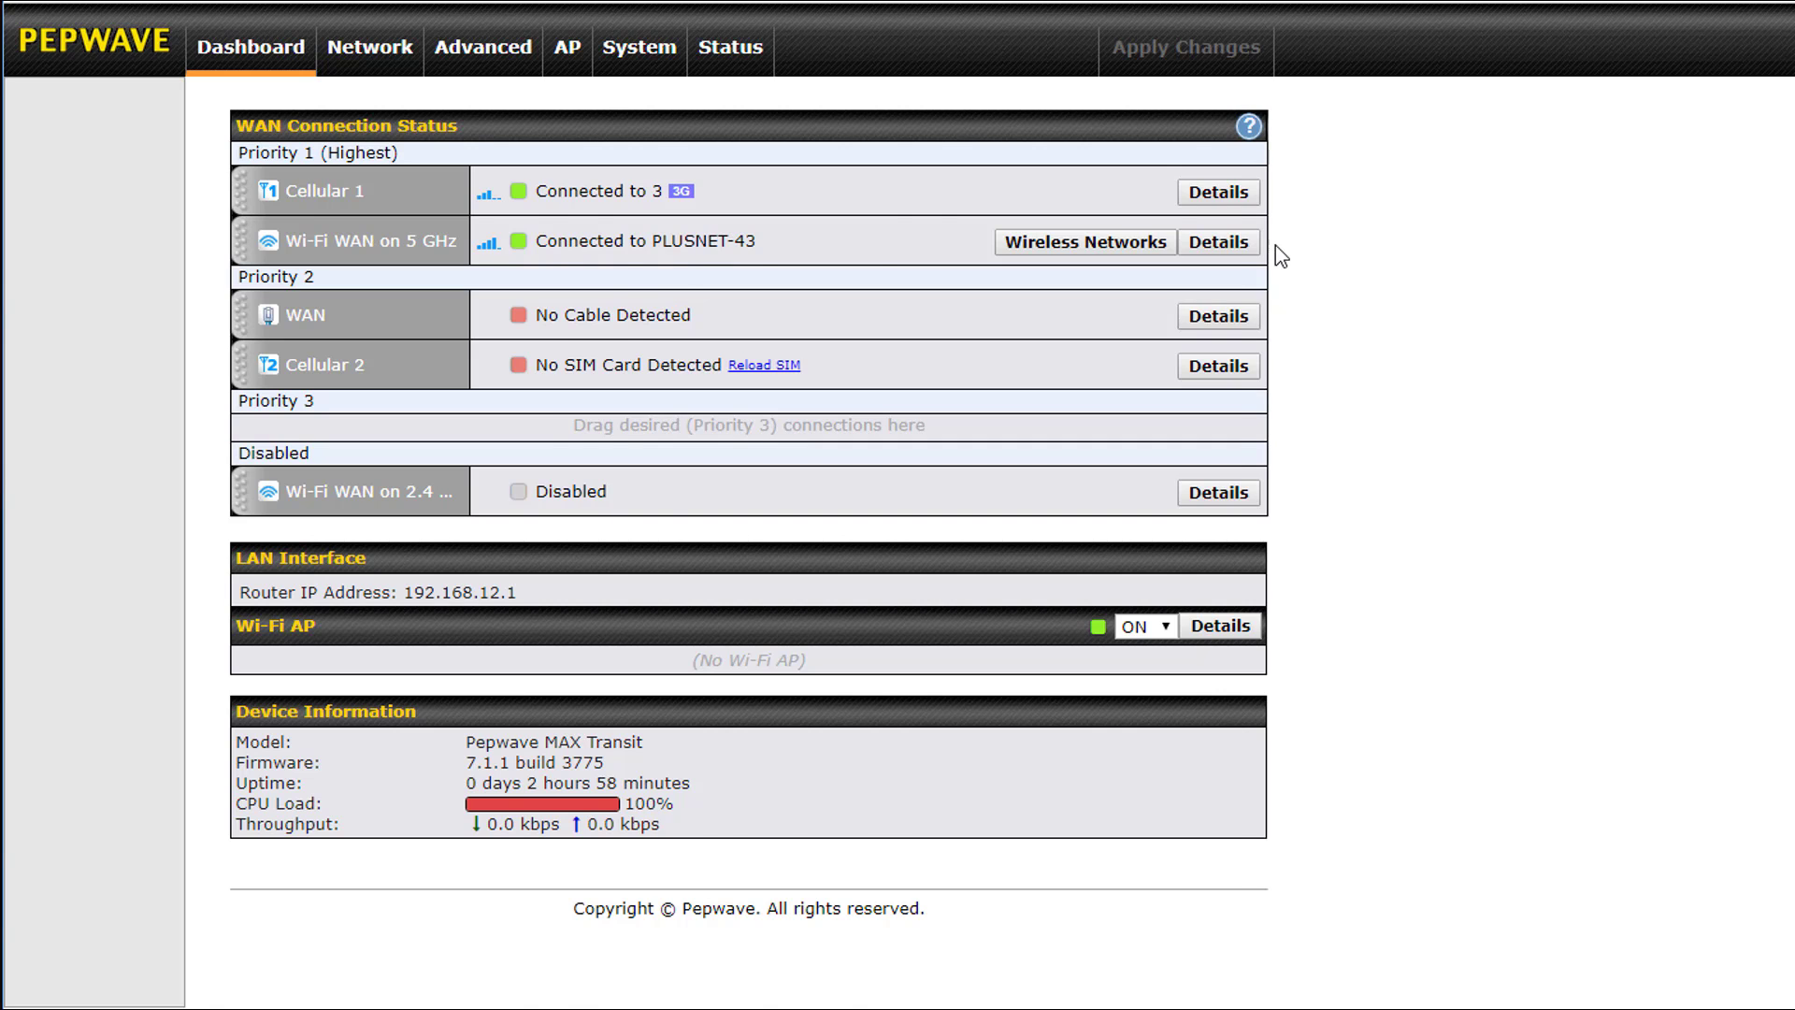
# Review the Cellular 1 health check settings and close the details
pyautogui.scroll(-10, 938, 361)
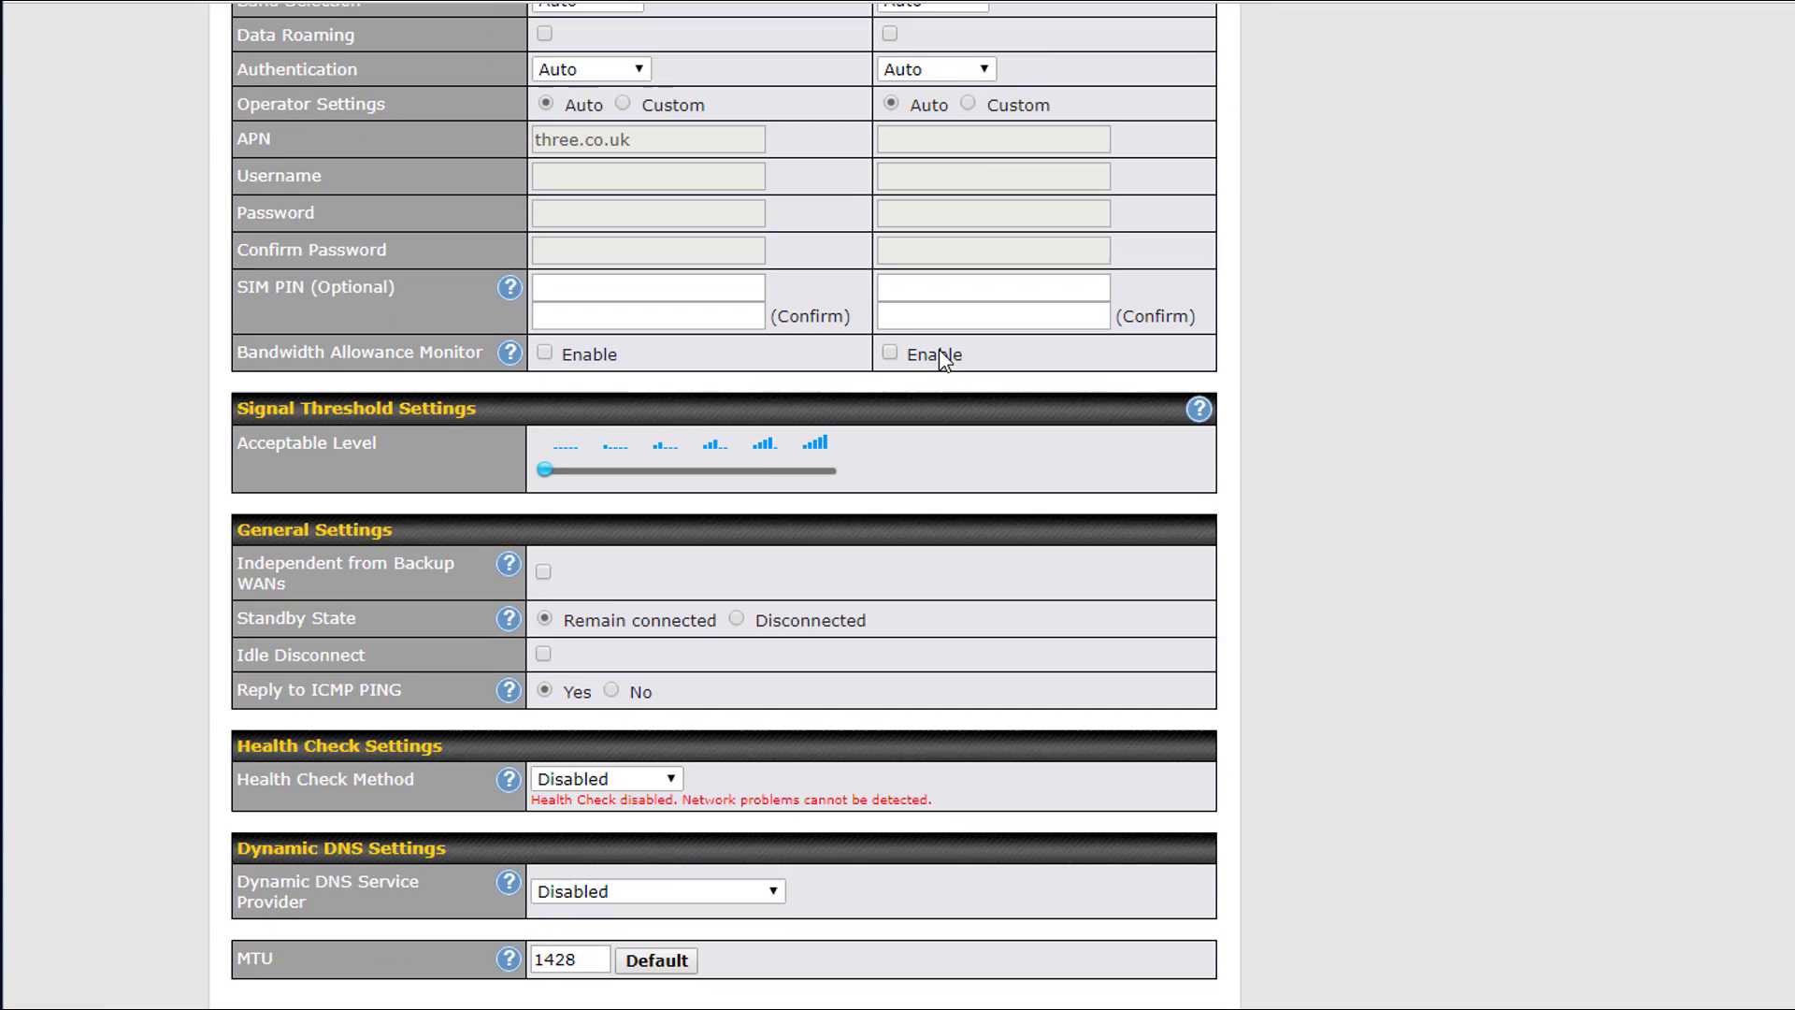
pyautogui.scroll(-1, 939, 361)
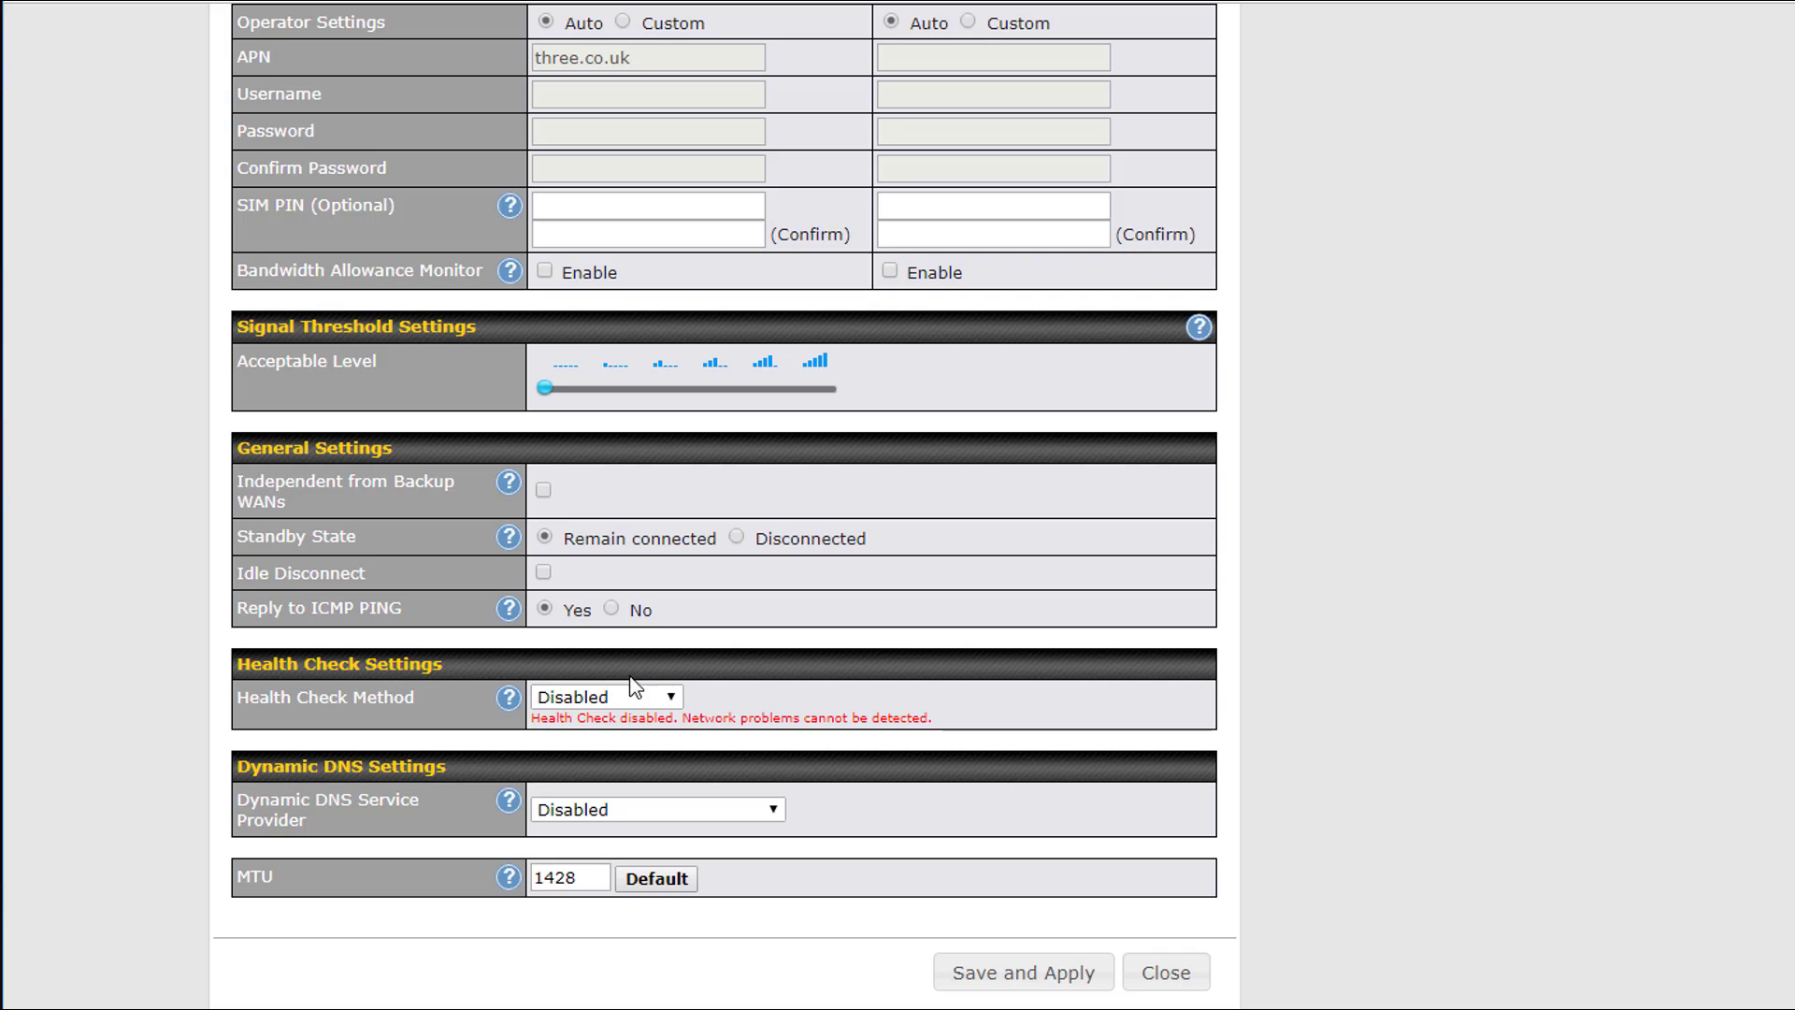
pyautogui.click(1174, 987)
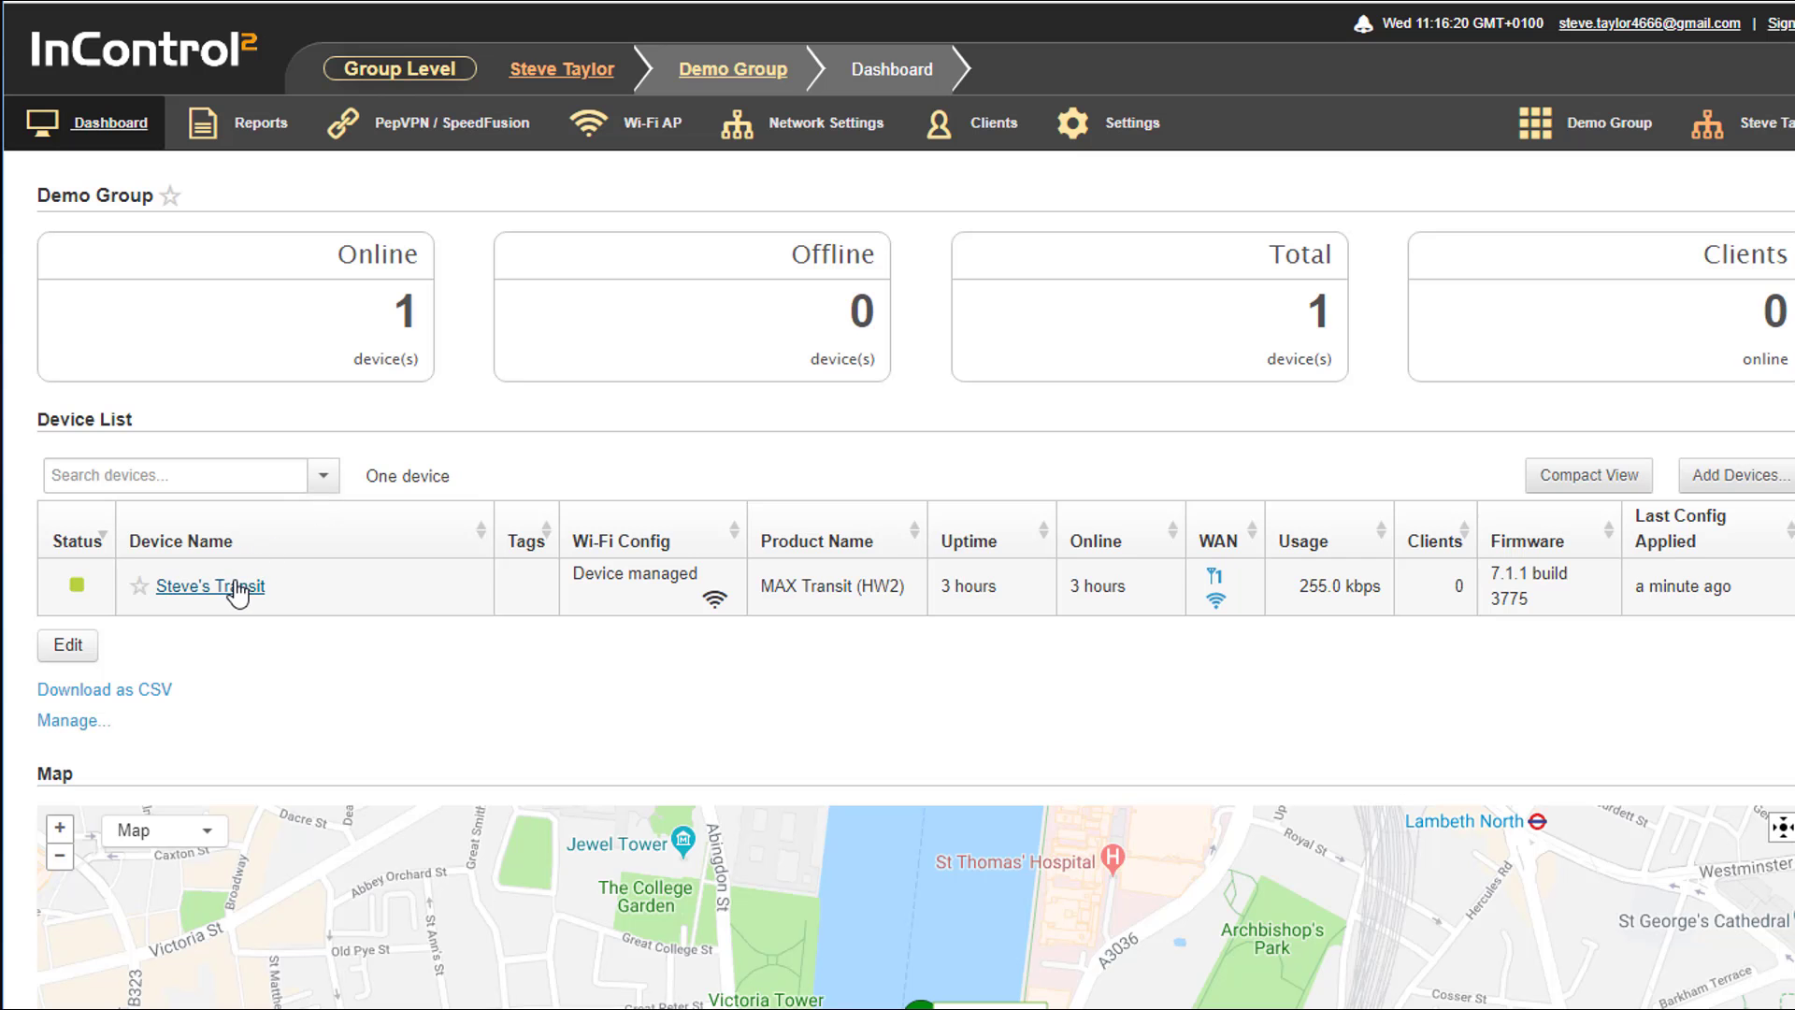
# Disable Low Data Usage Mode in InControl Options, confirm resetting the options to defaults, and save
pyautogui.moveTo(1136, 150)
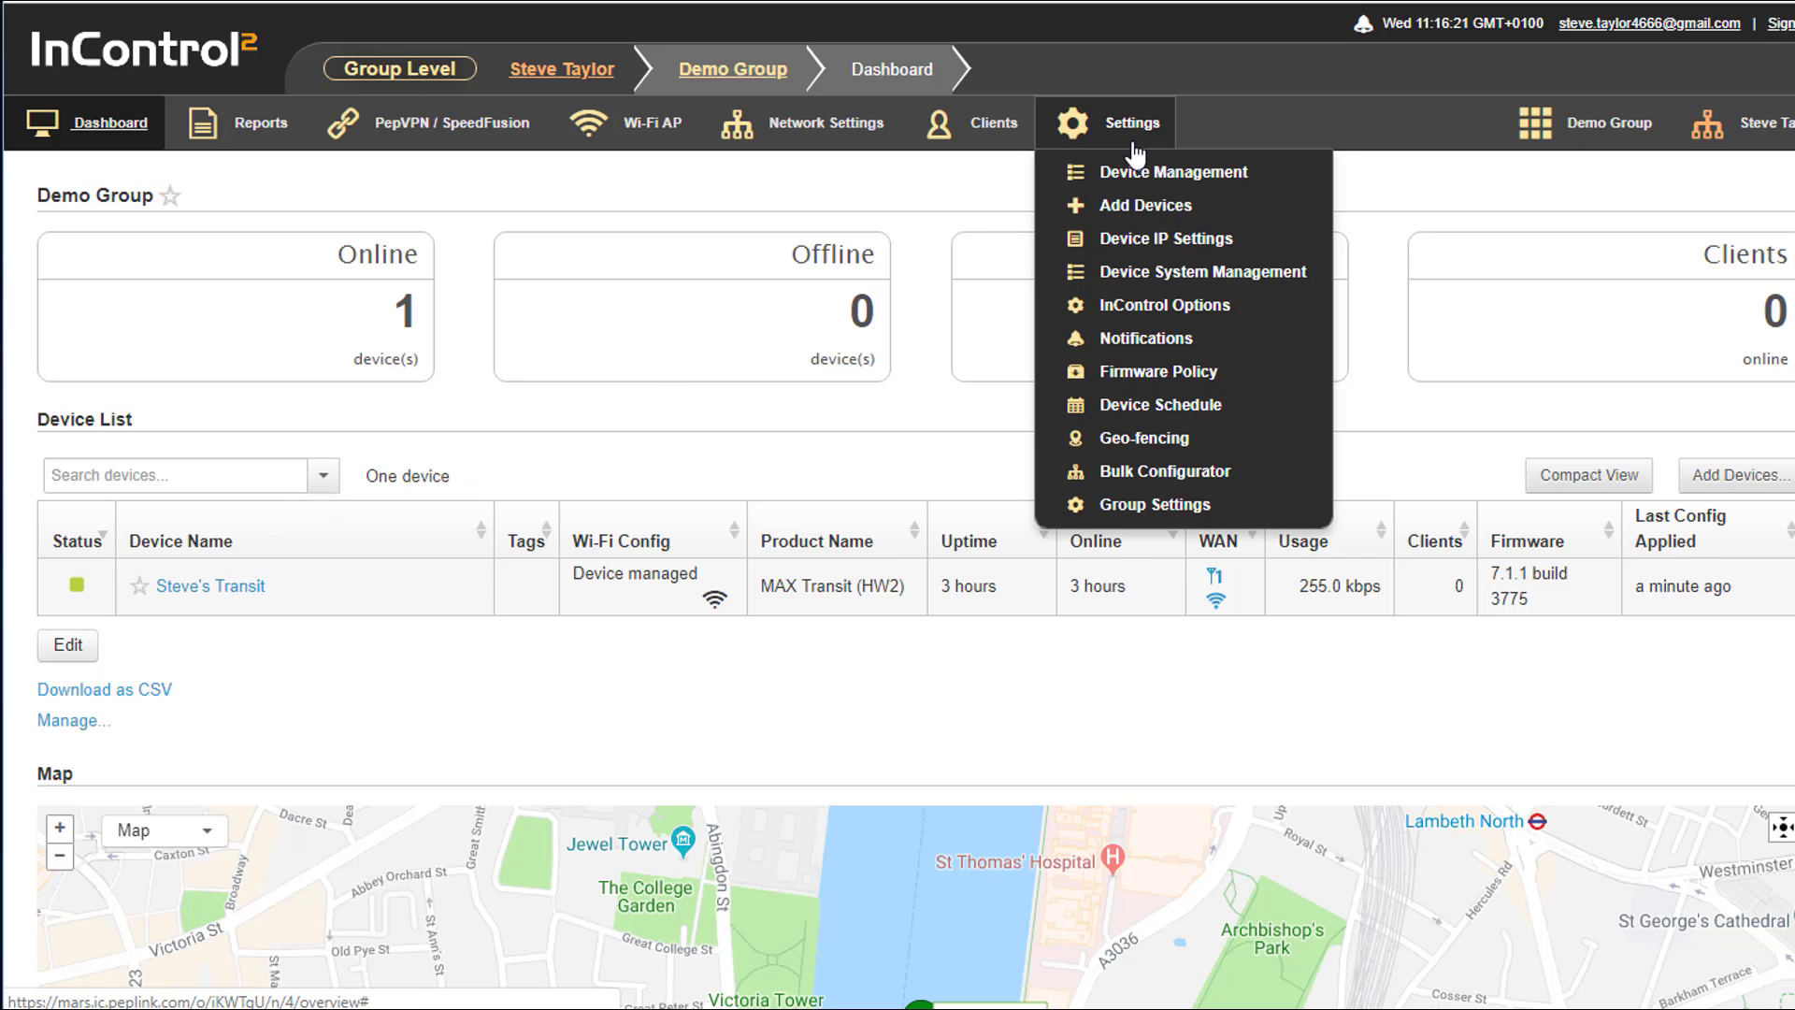
pyautogui.click(1168, 318)
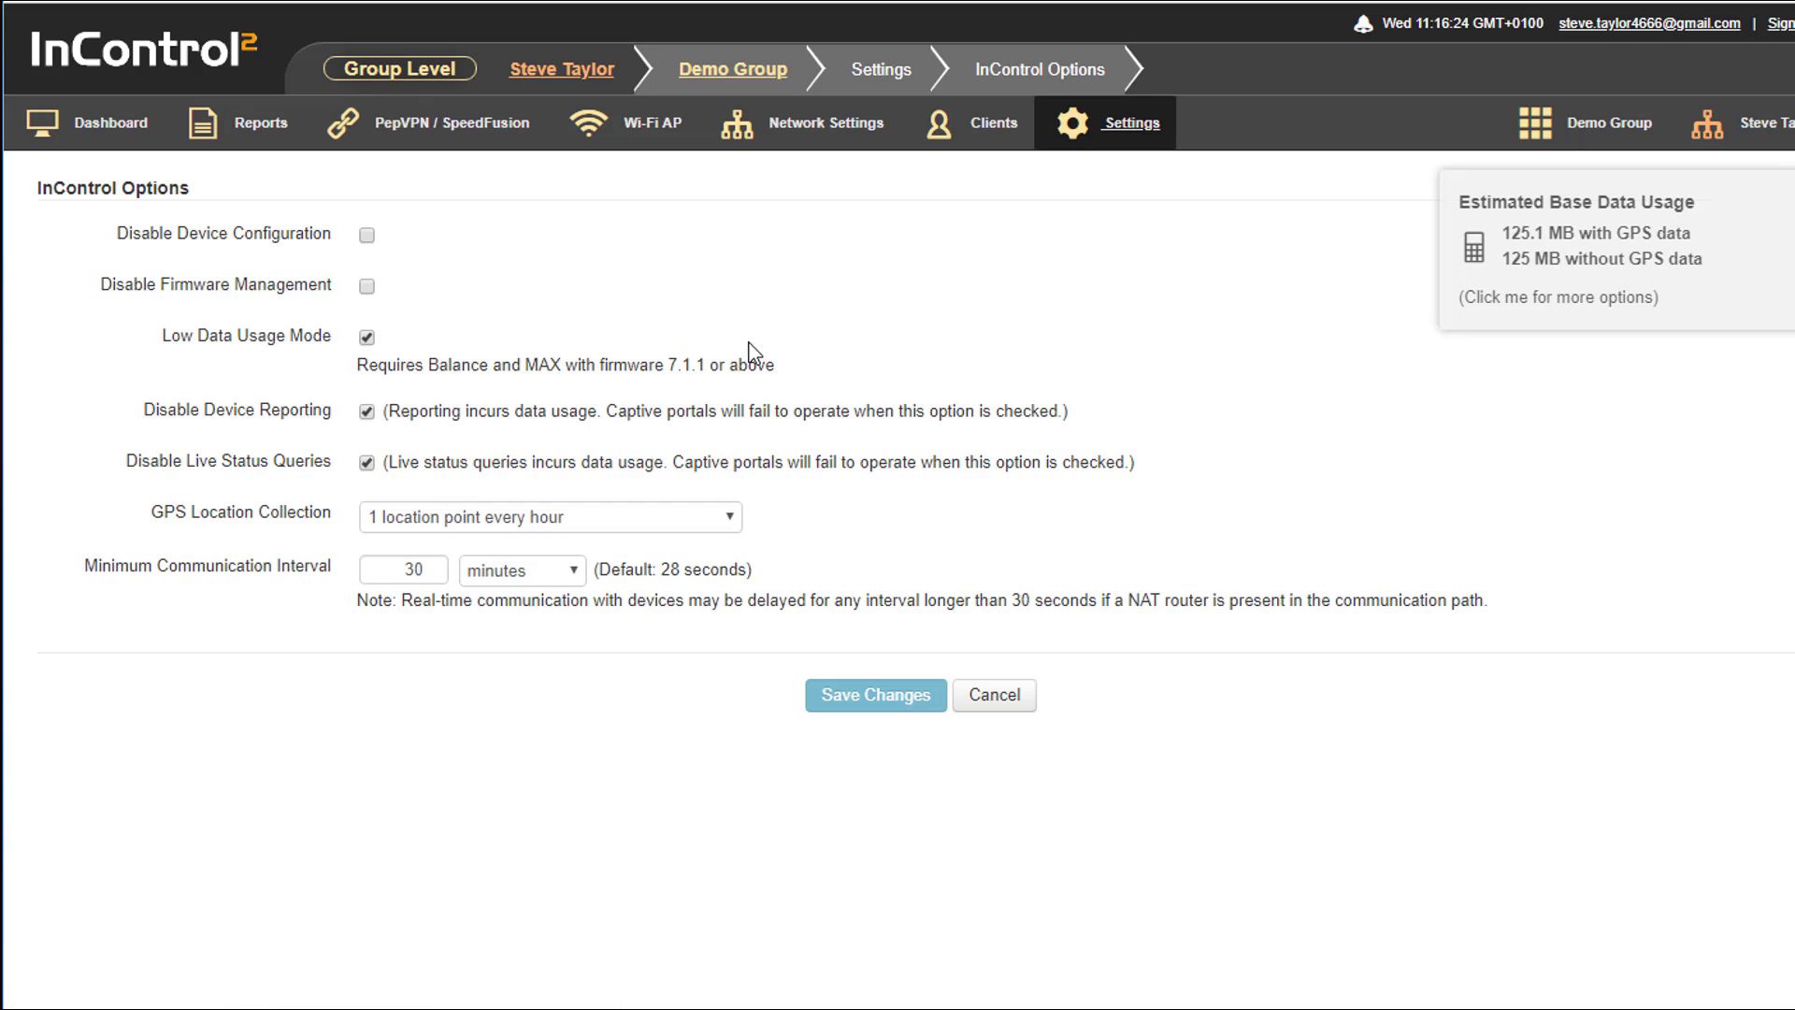
pyautogui.click(367, 337)
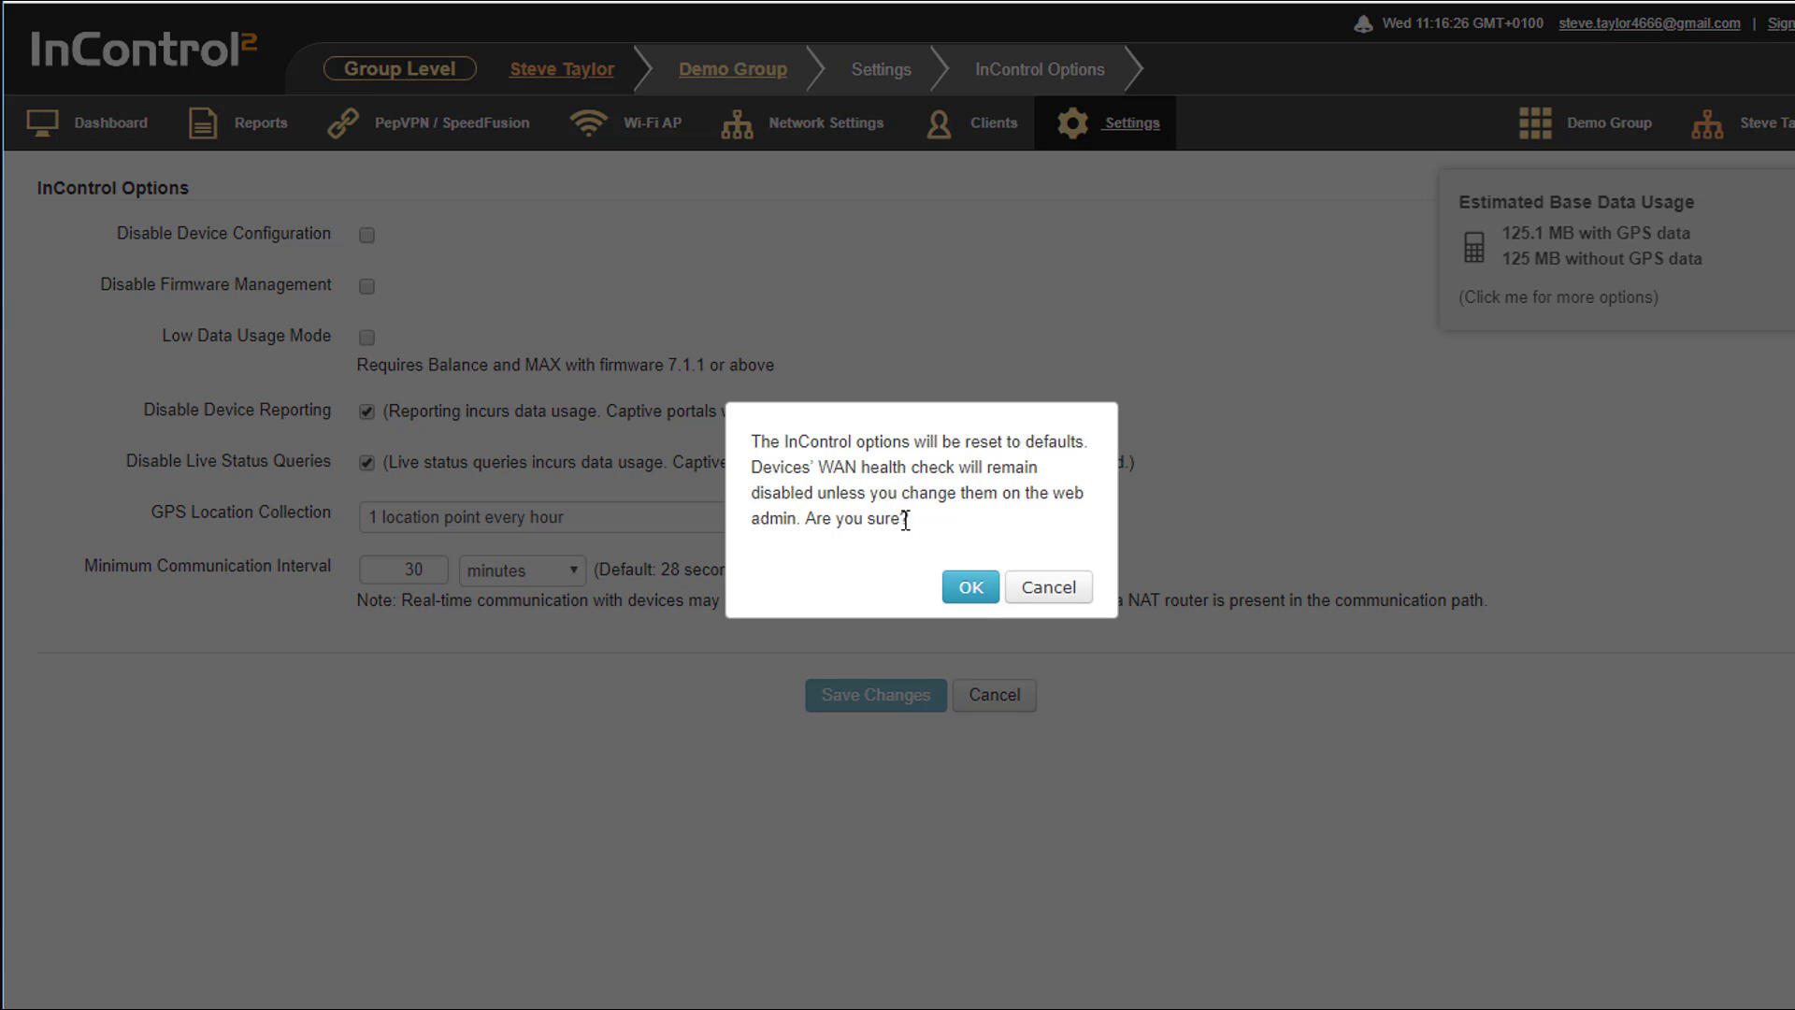
pyautogui.click(968, 589)
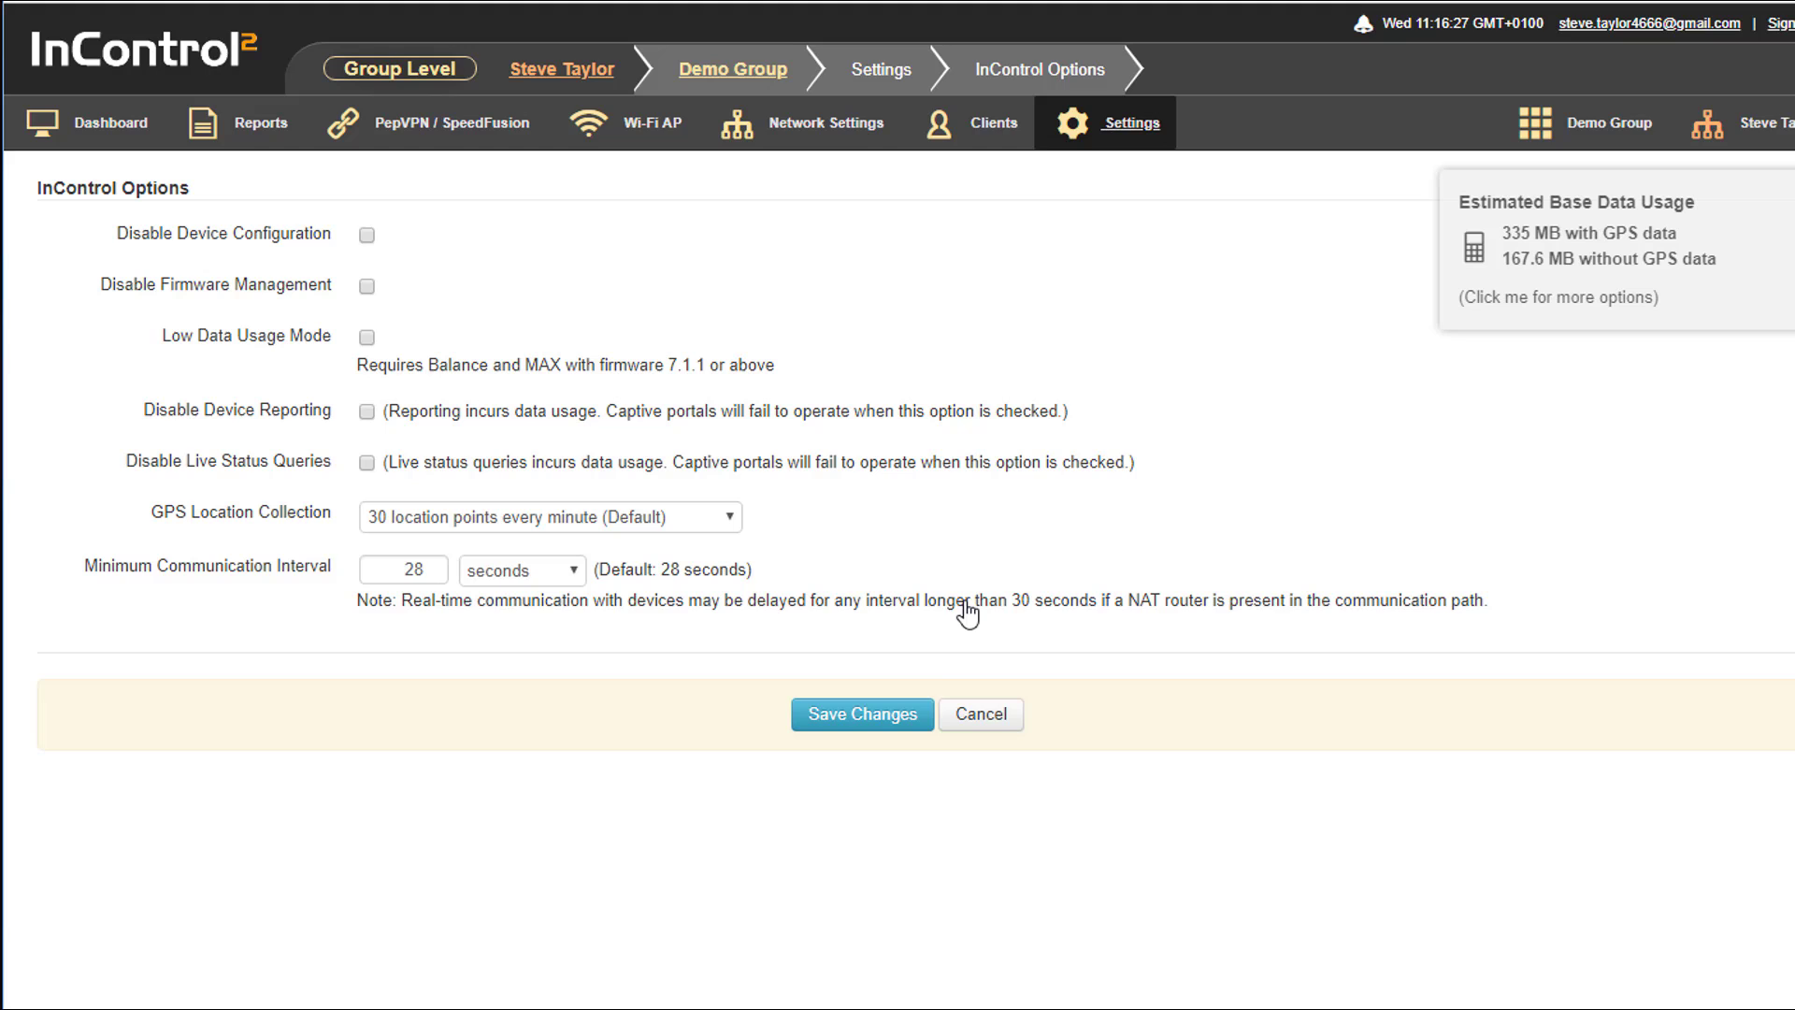
pyautogui.click(881, 716)
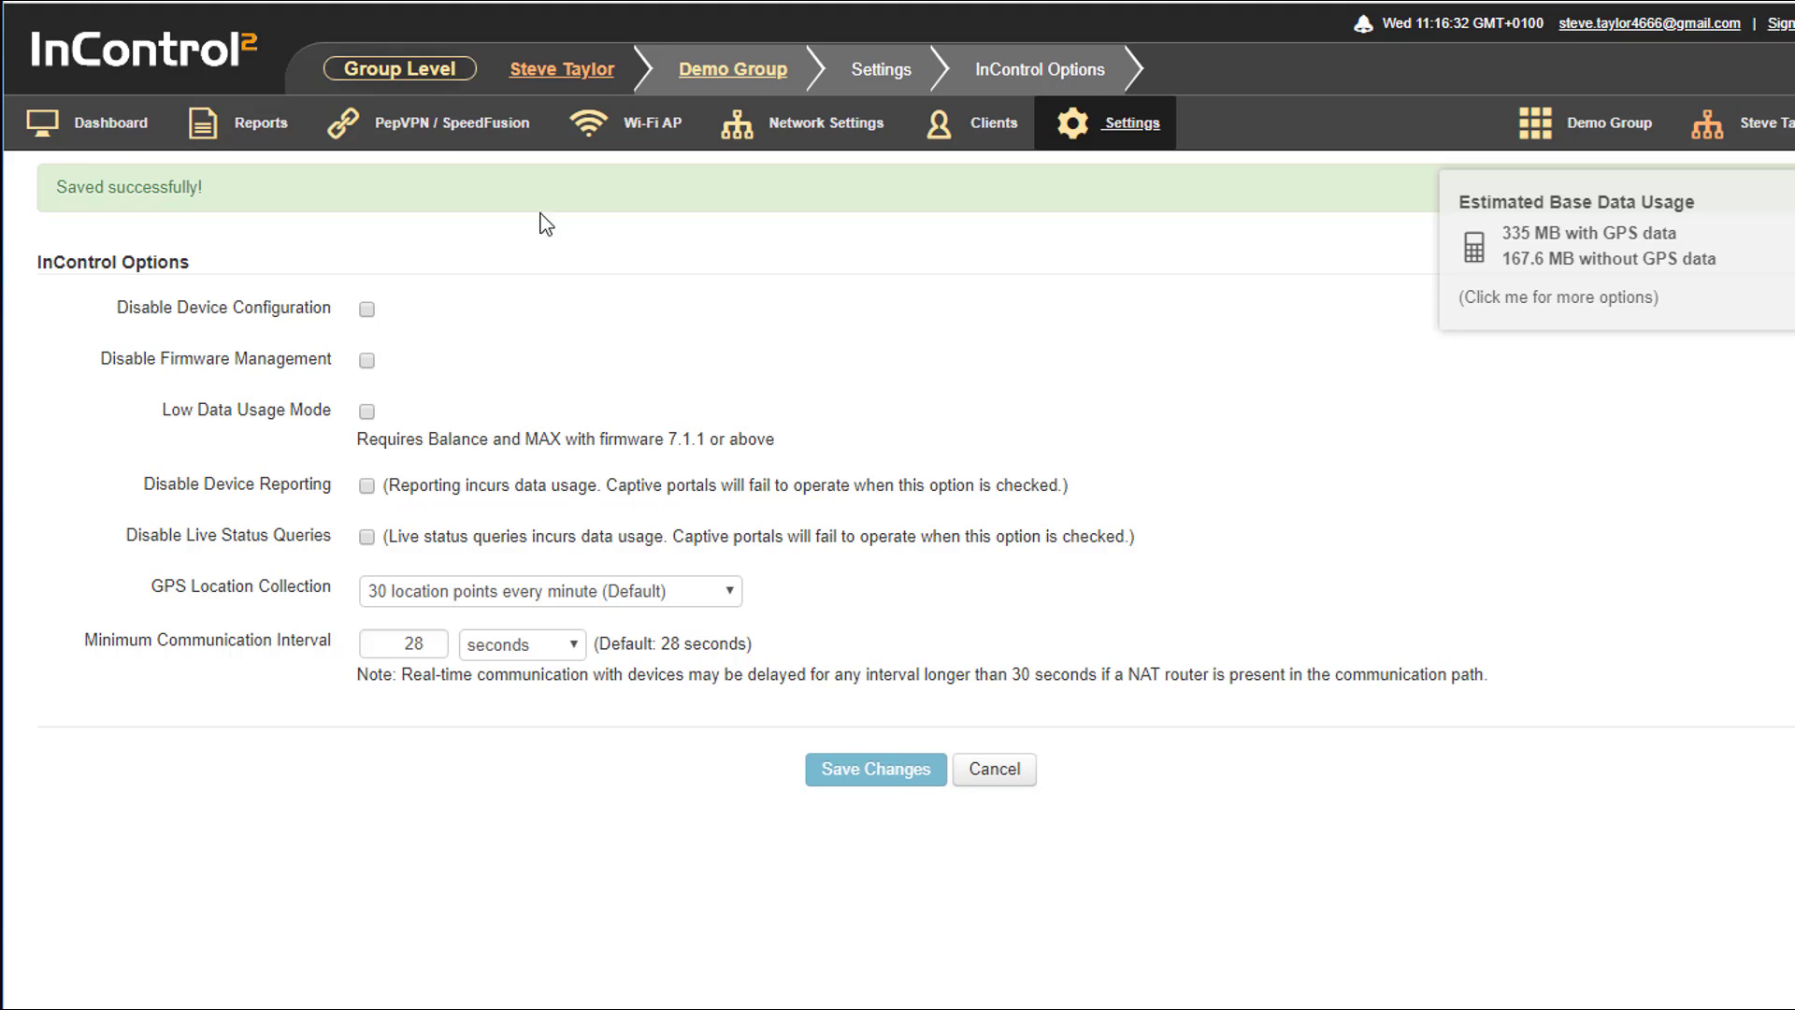
# Open the Wi-Fi WAN on 5 GHz details in the router web admin and set its health check method to DNS Lookup
pyautogui.click(124, 139)
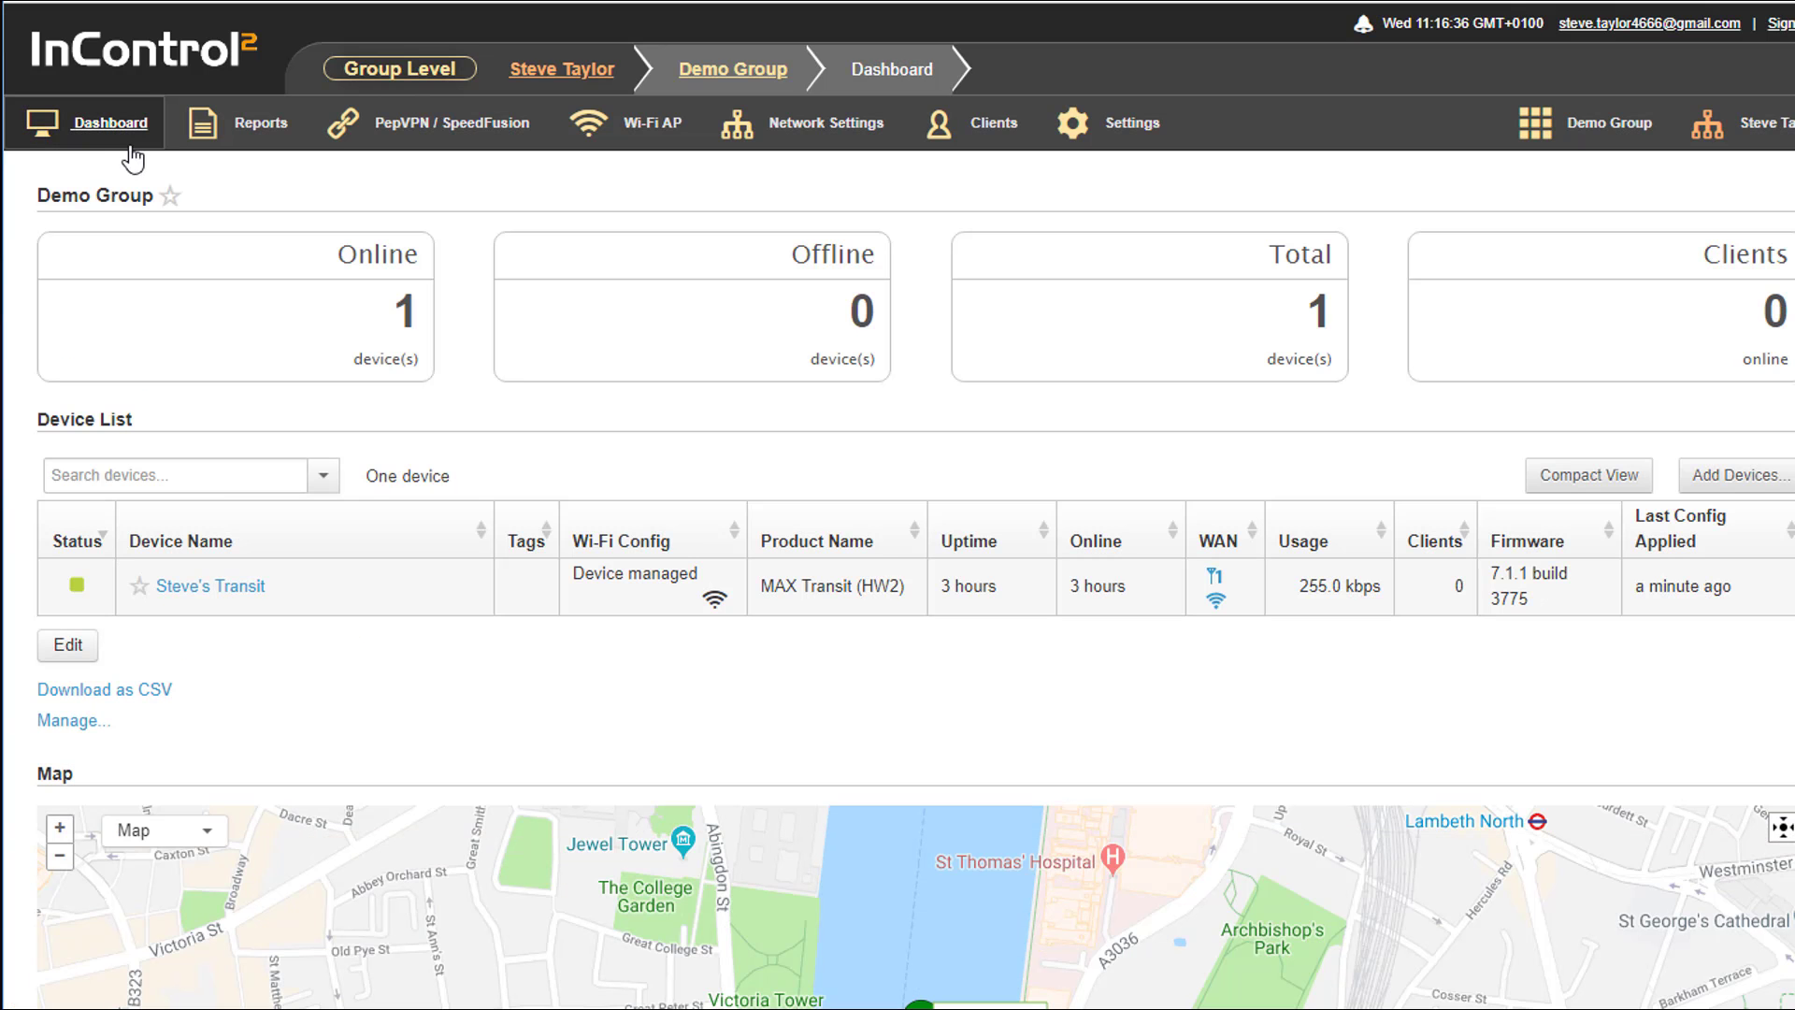
pyautogui.moveTo(425, 131)
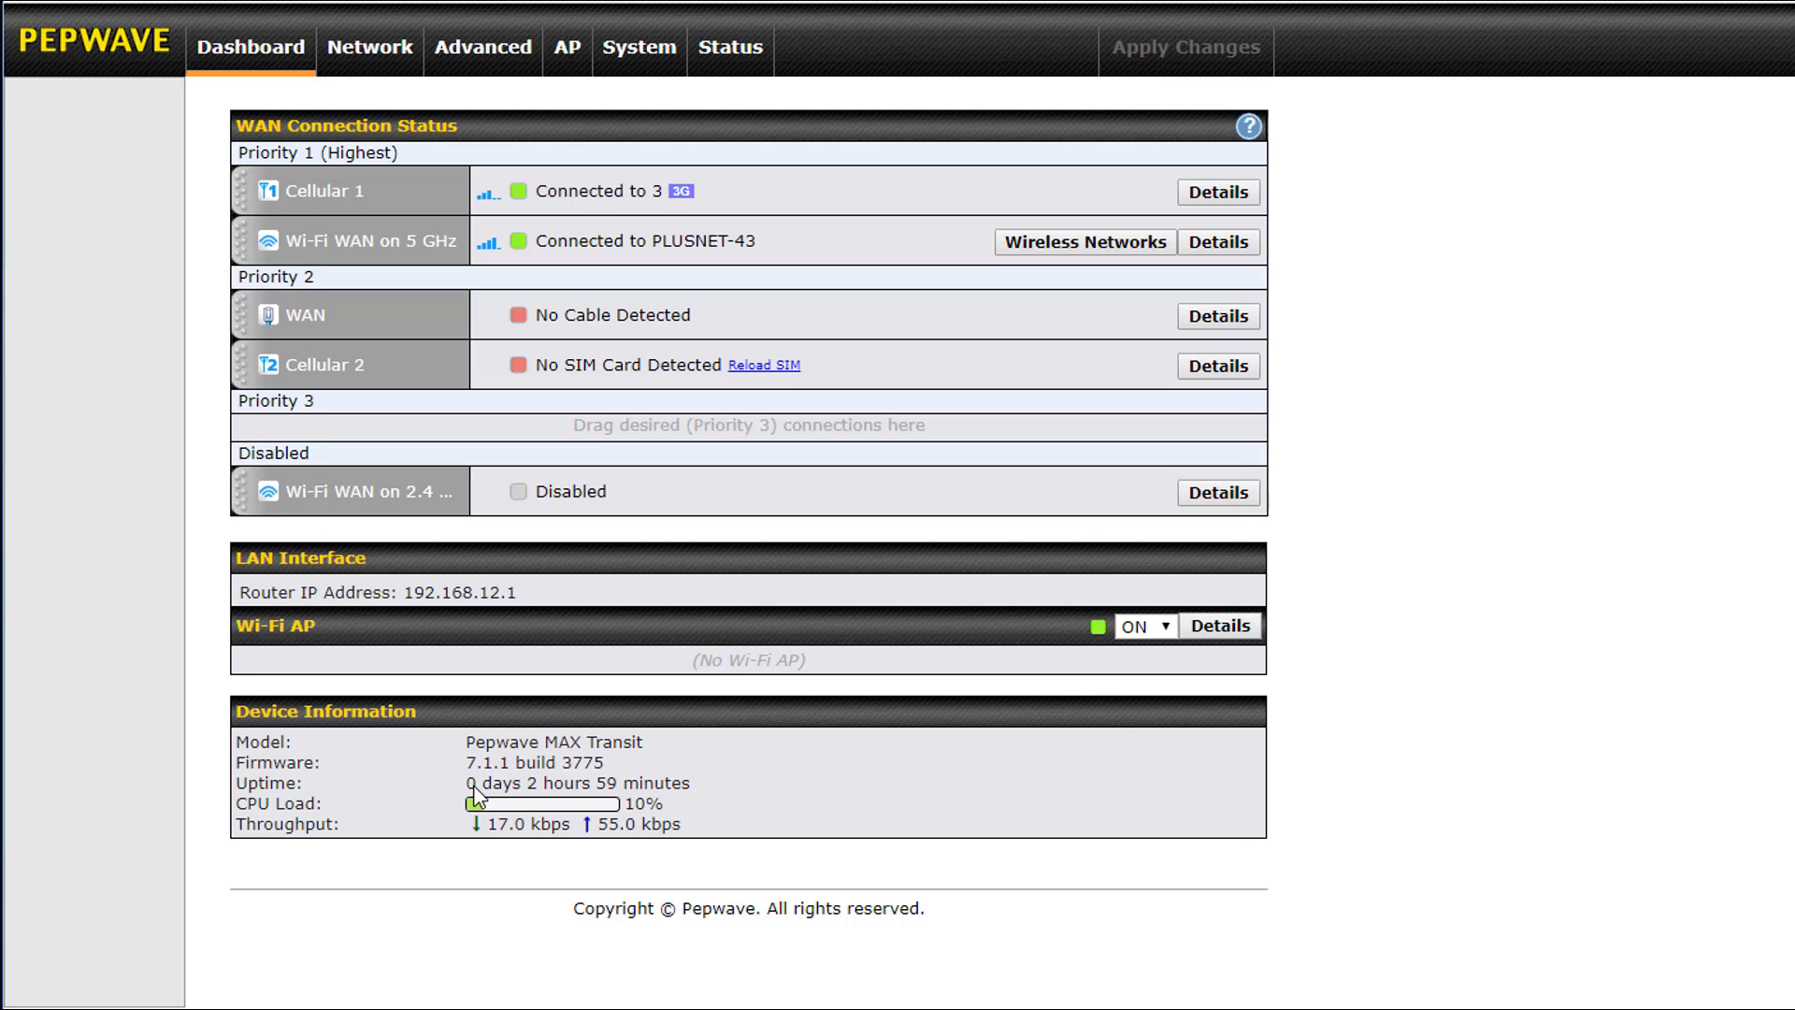
pyautogui.click(1220, 243)
pyautogui.scroll(-7, 877, 643)
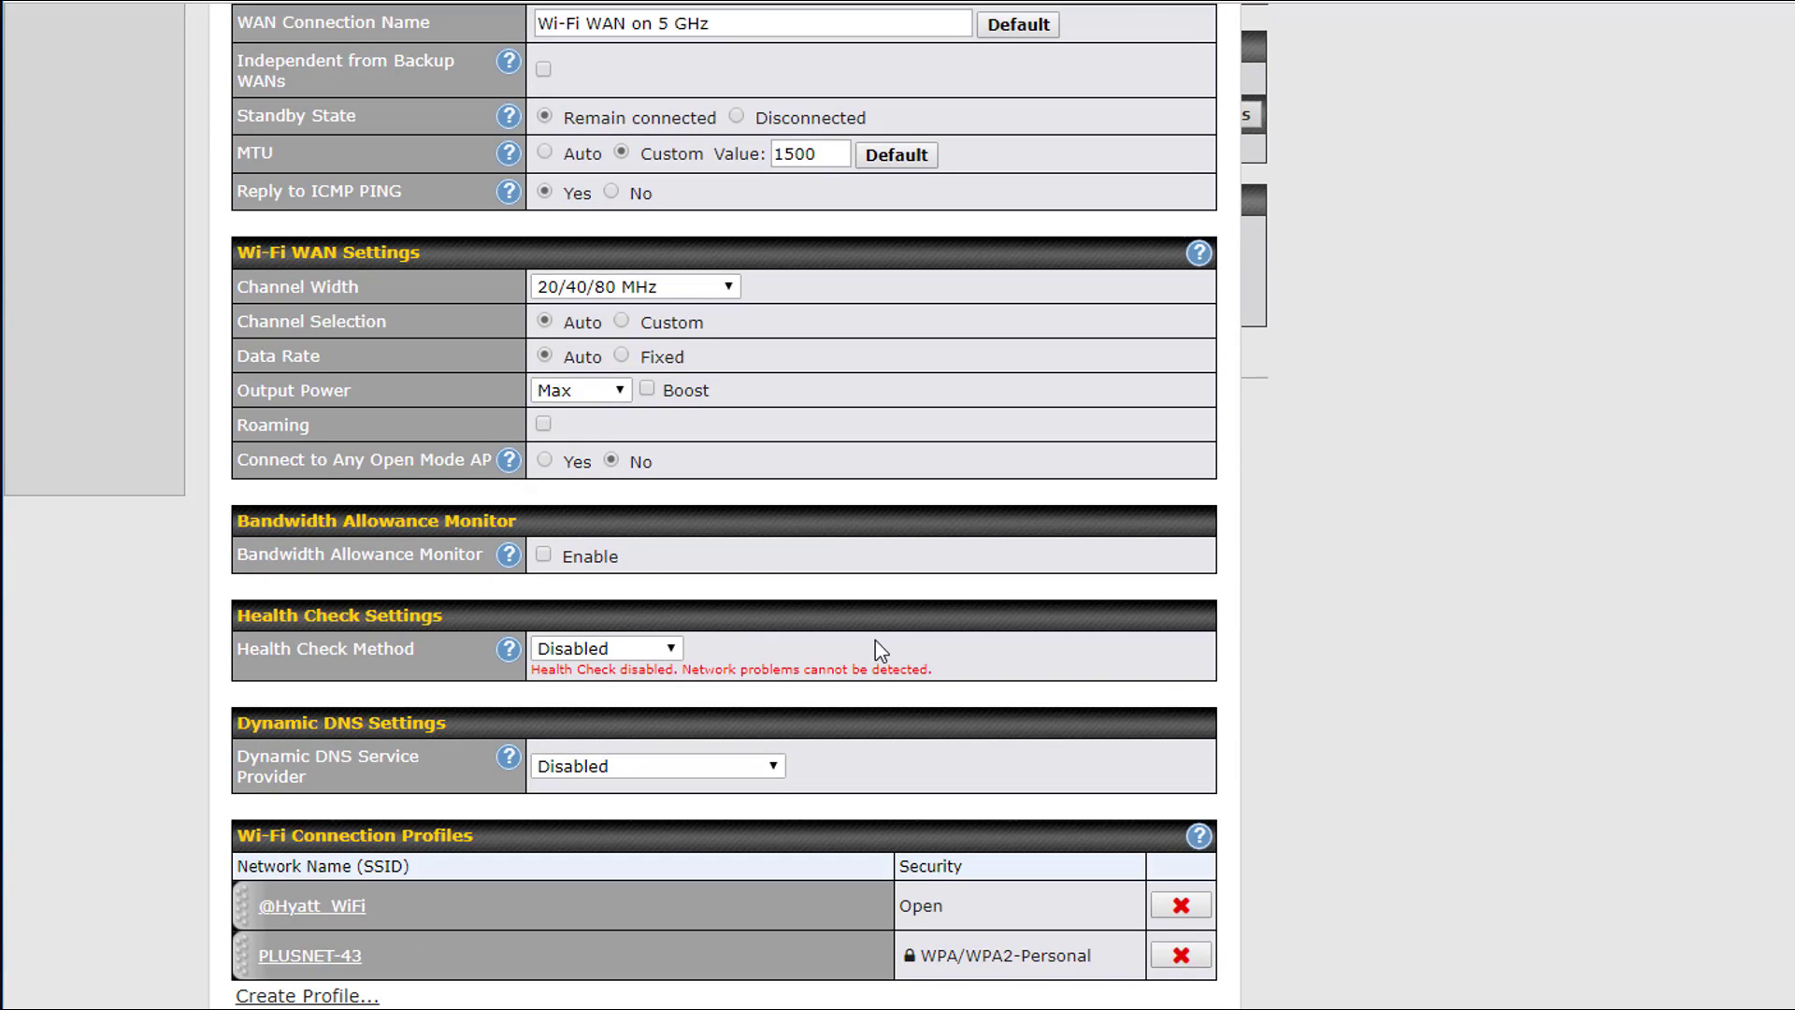
pyautogui.click(666, 530)
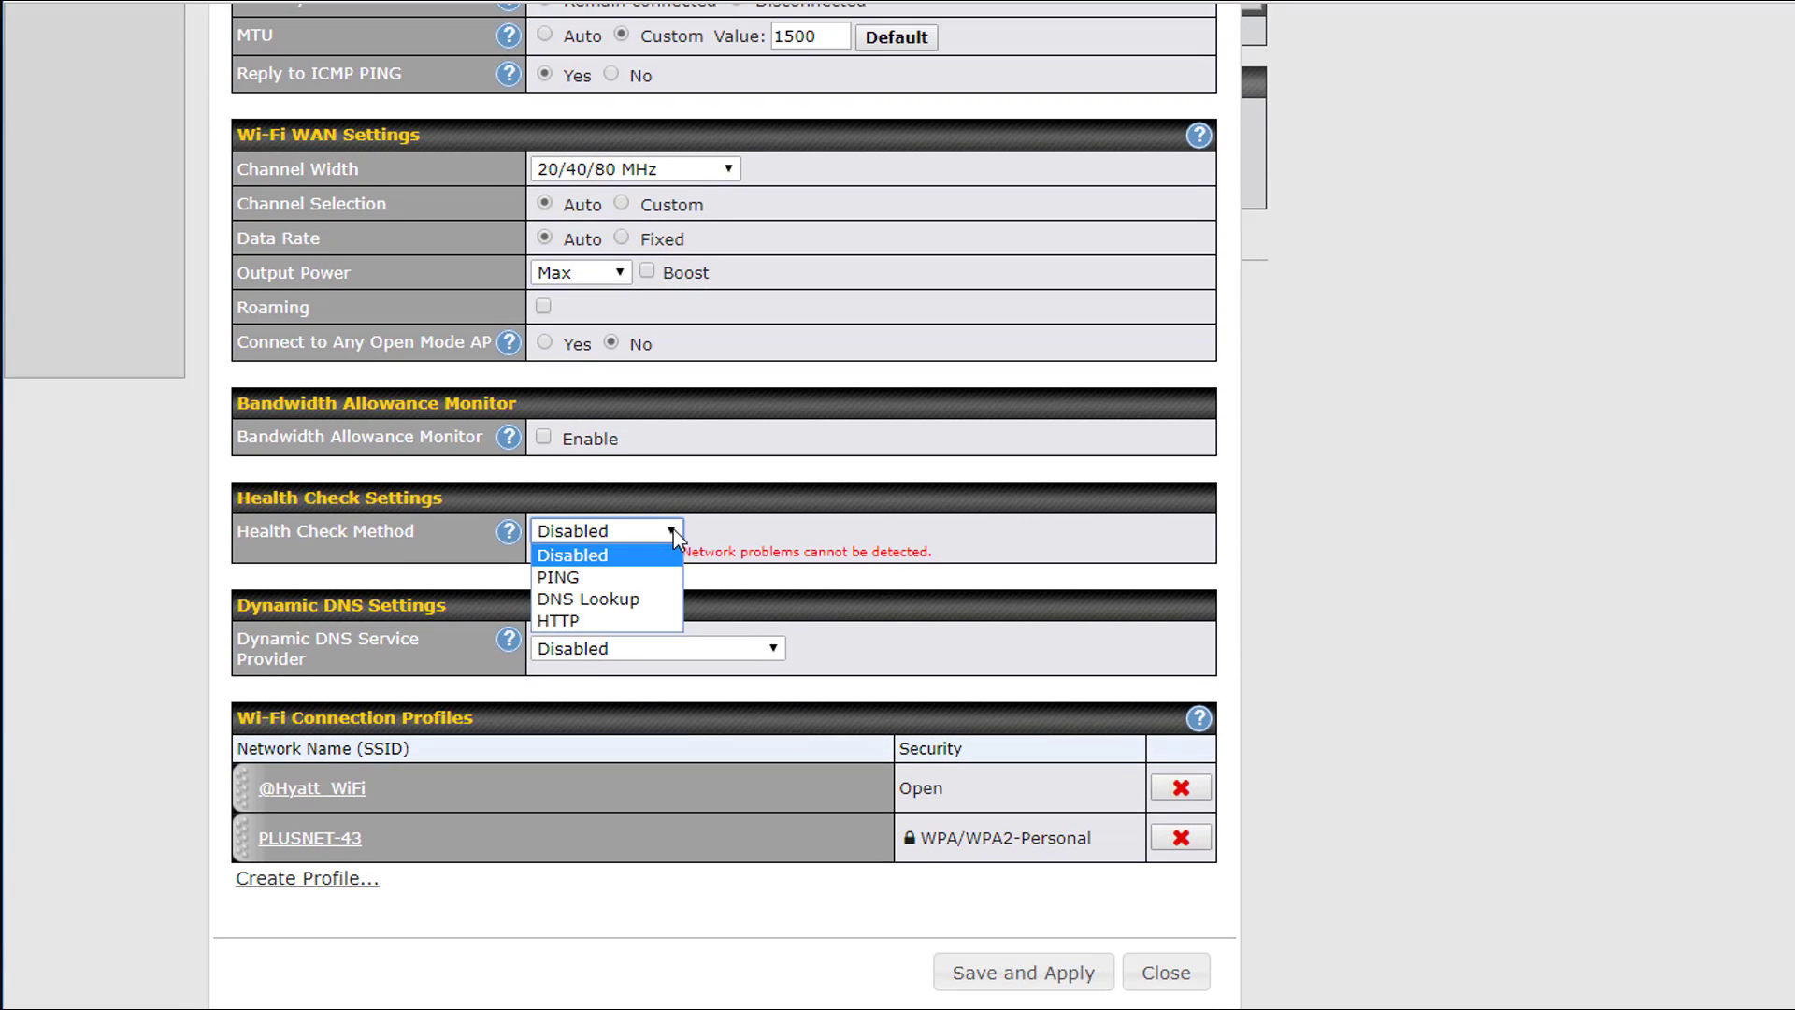
pyautogui.click(632, 598)
# Stop using the first two DNS servers, set health check hosts 8.8.8.8 and 8.8.4.4, and save and apply
pyautogui.click(578, 654)
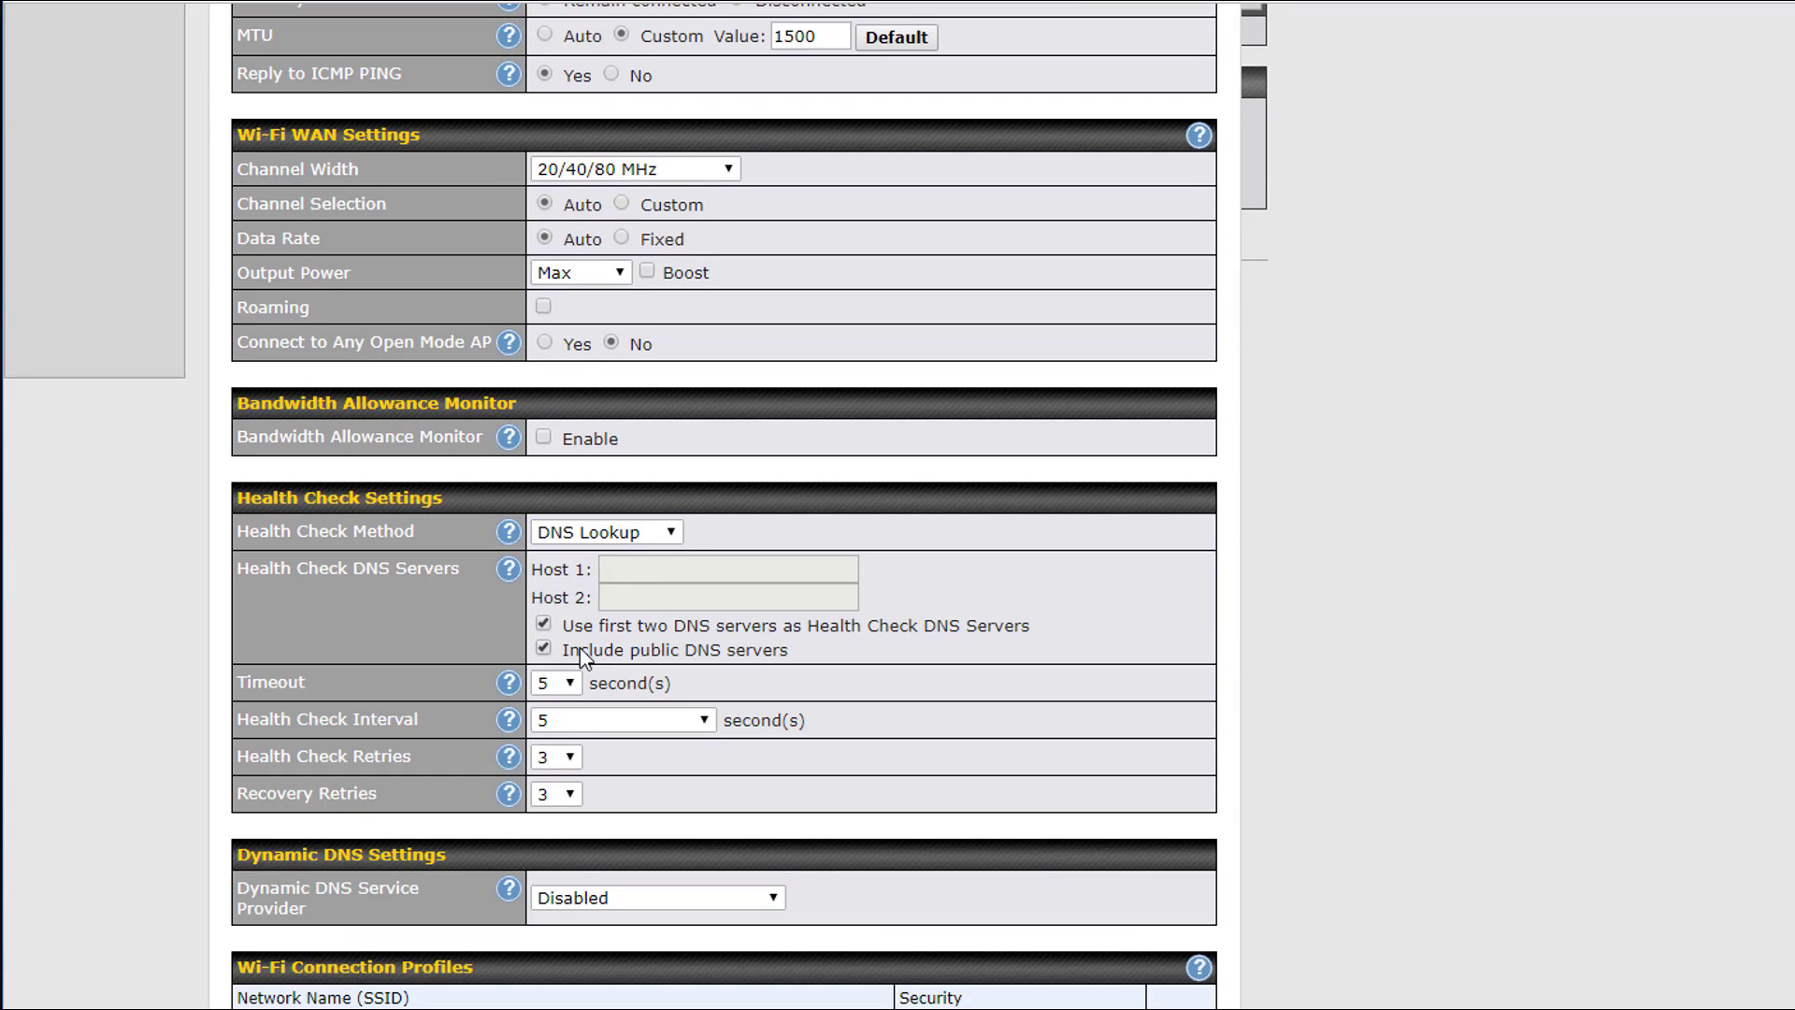
pyautogui.click(576, 624)
pyautogui.click(643, 597)
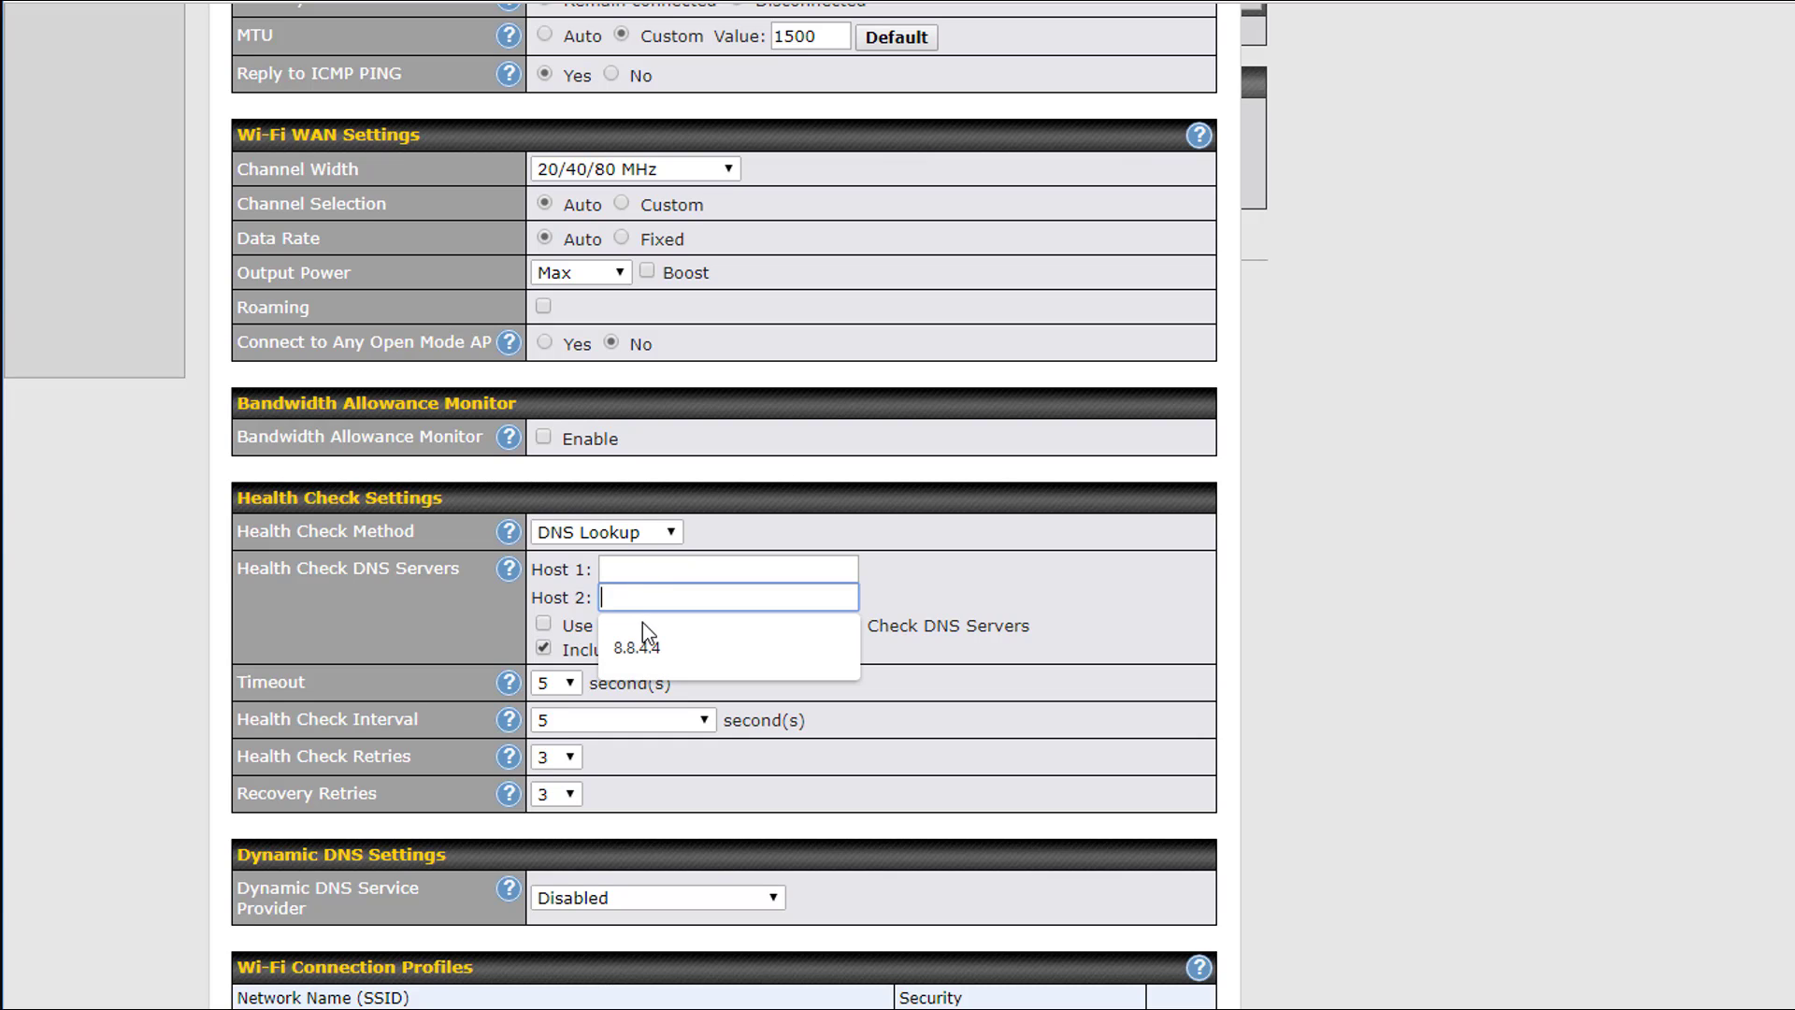
pyautogui.click(636, 645)
pyautogui.click(647, 578)
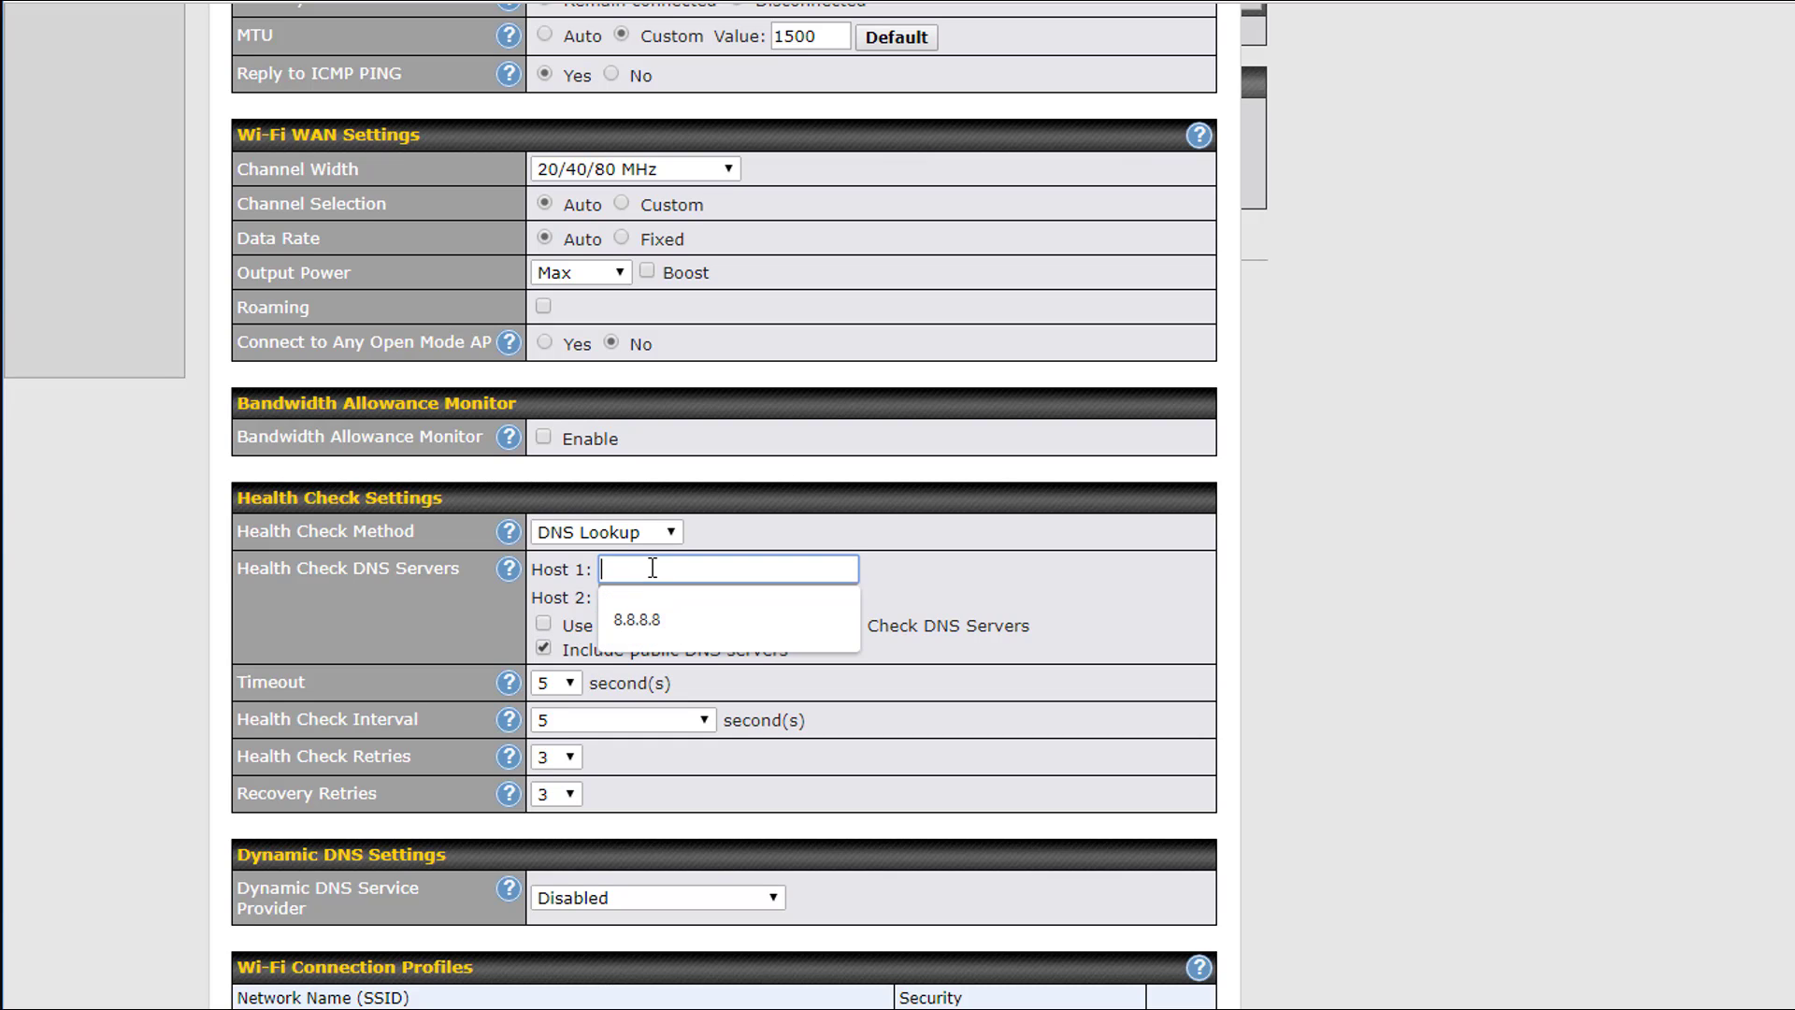
pyautogui.click(655, 606)
pyautogui.scroll(-3, 1058, 669)
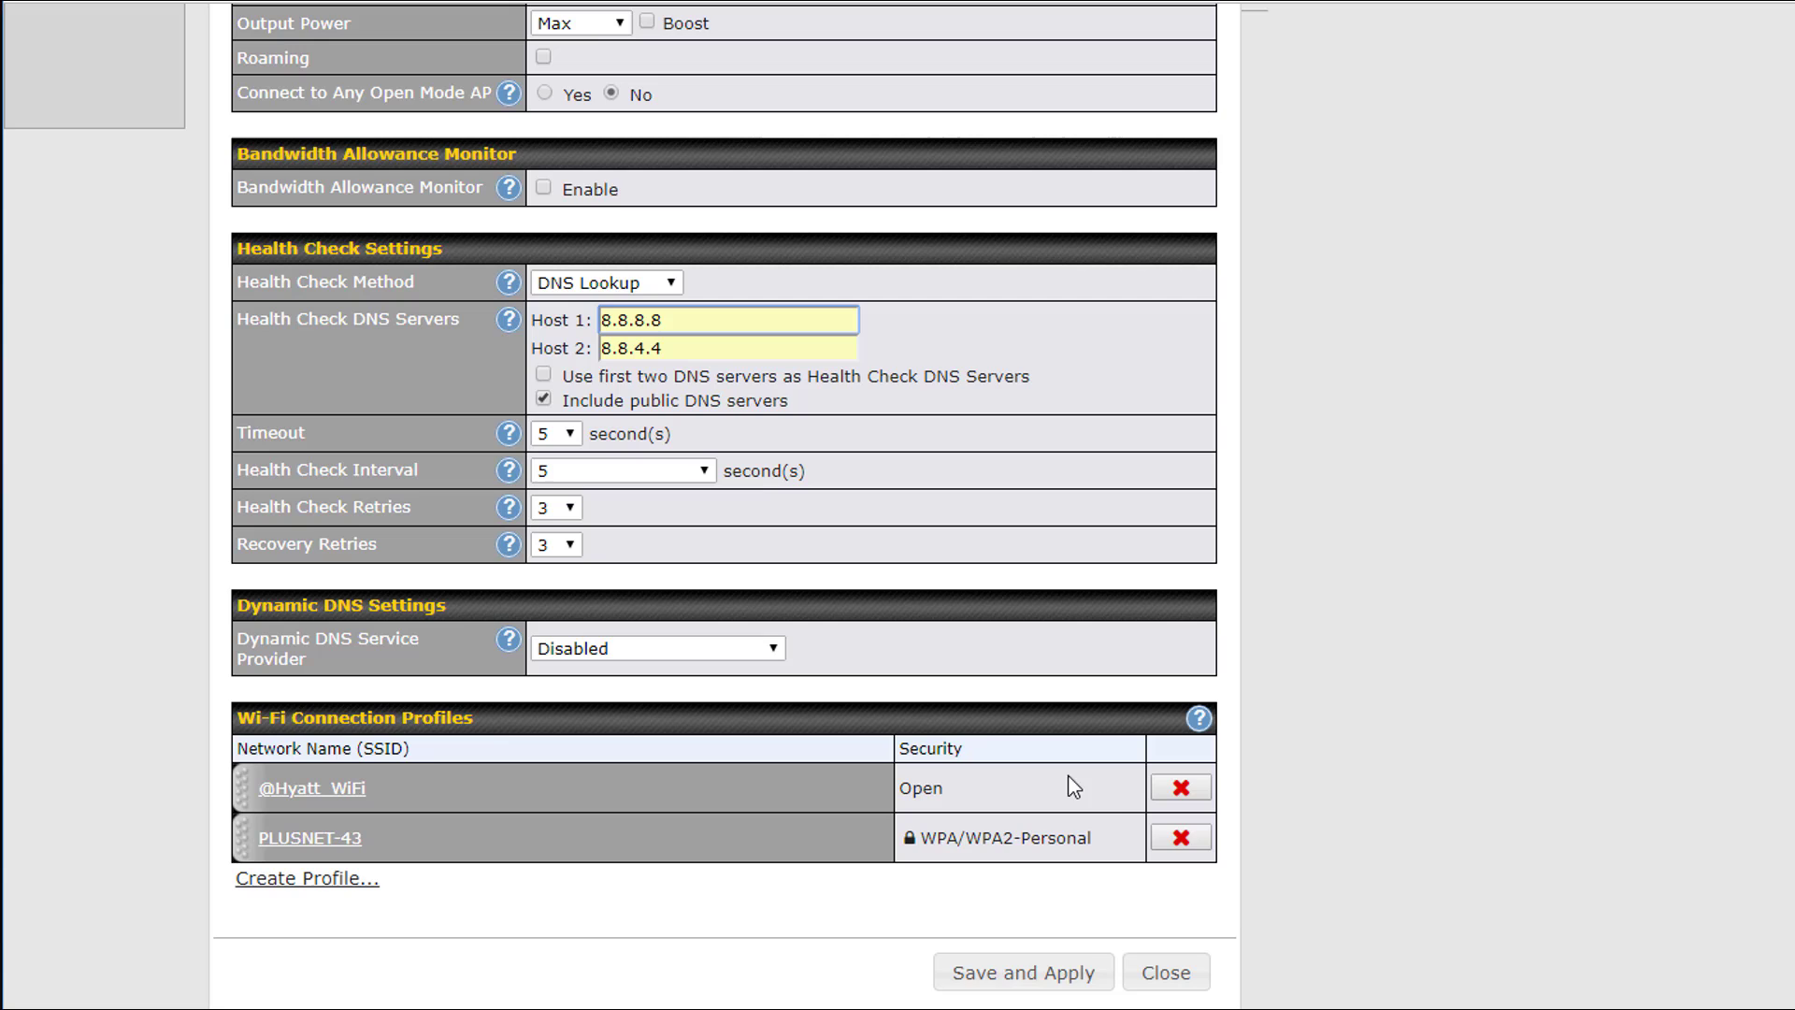
pyautogui.click(1069, 978)
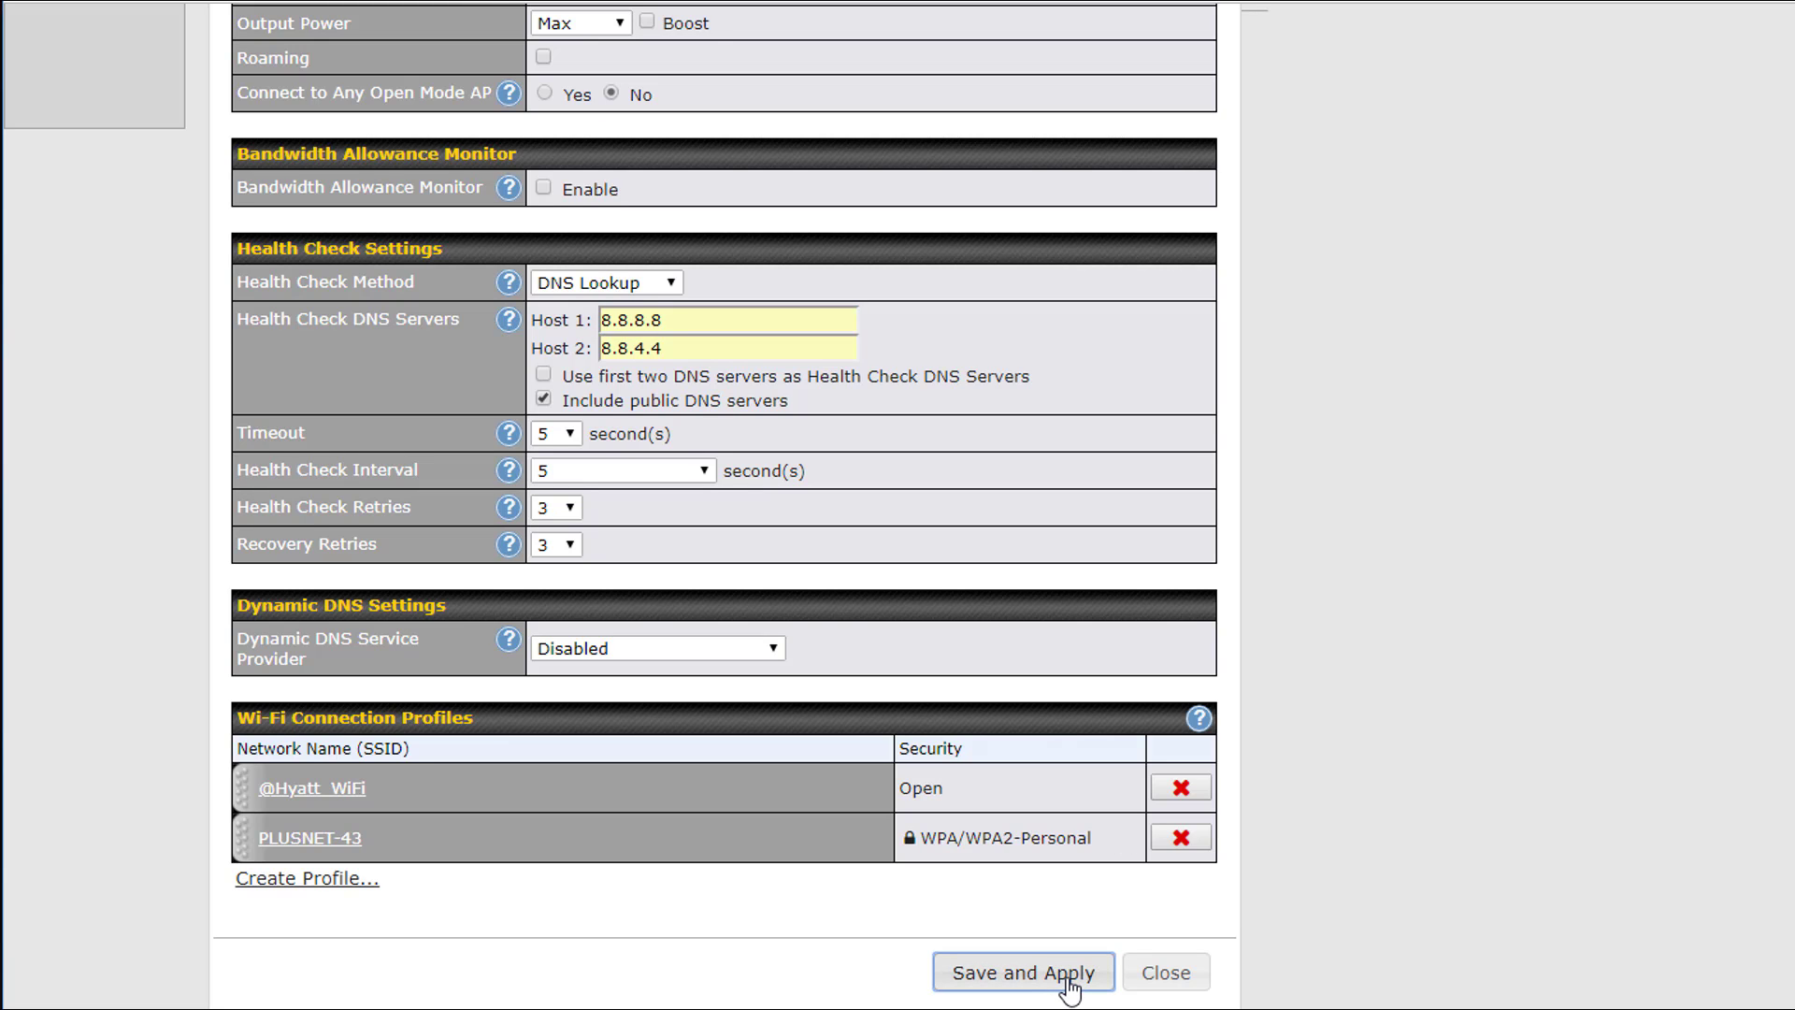
pyautogui.click(1069, 978)
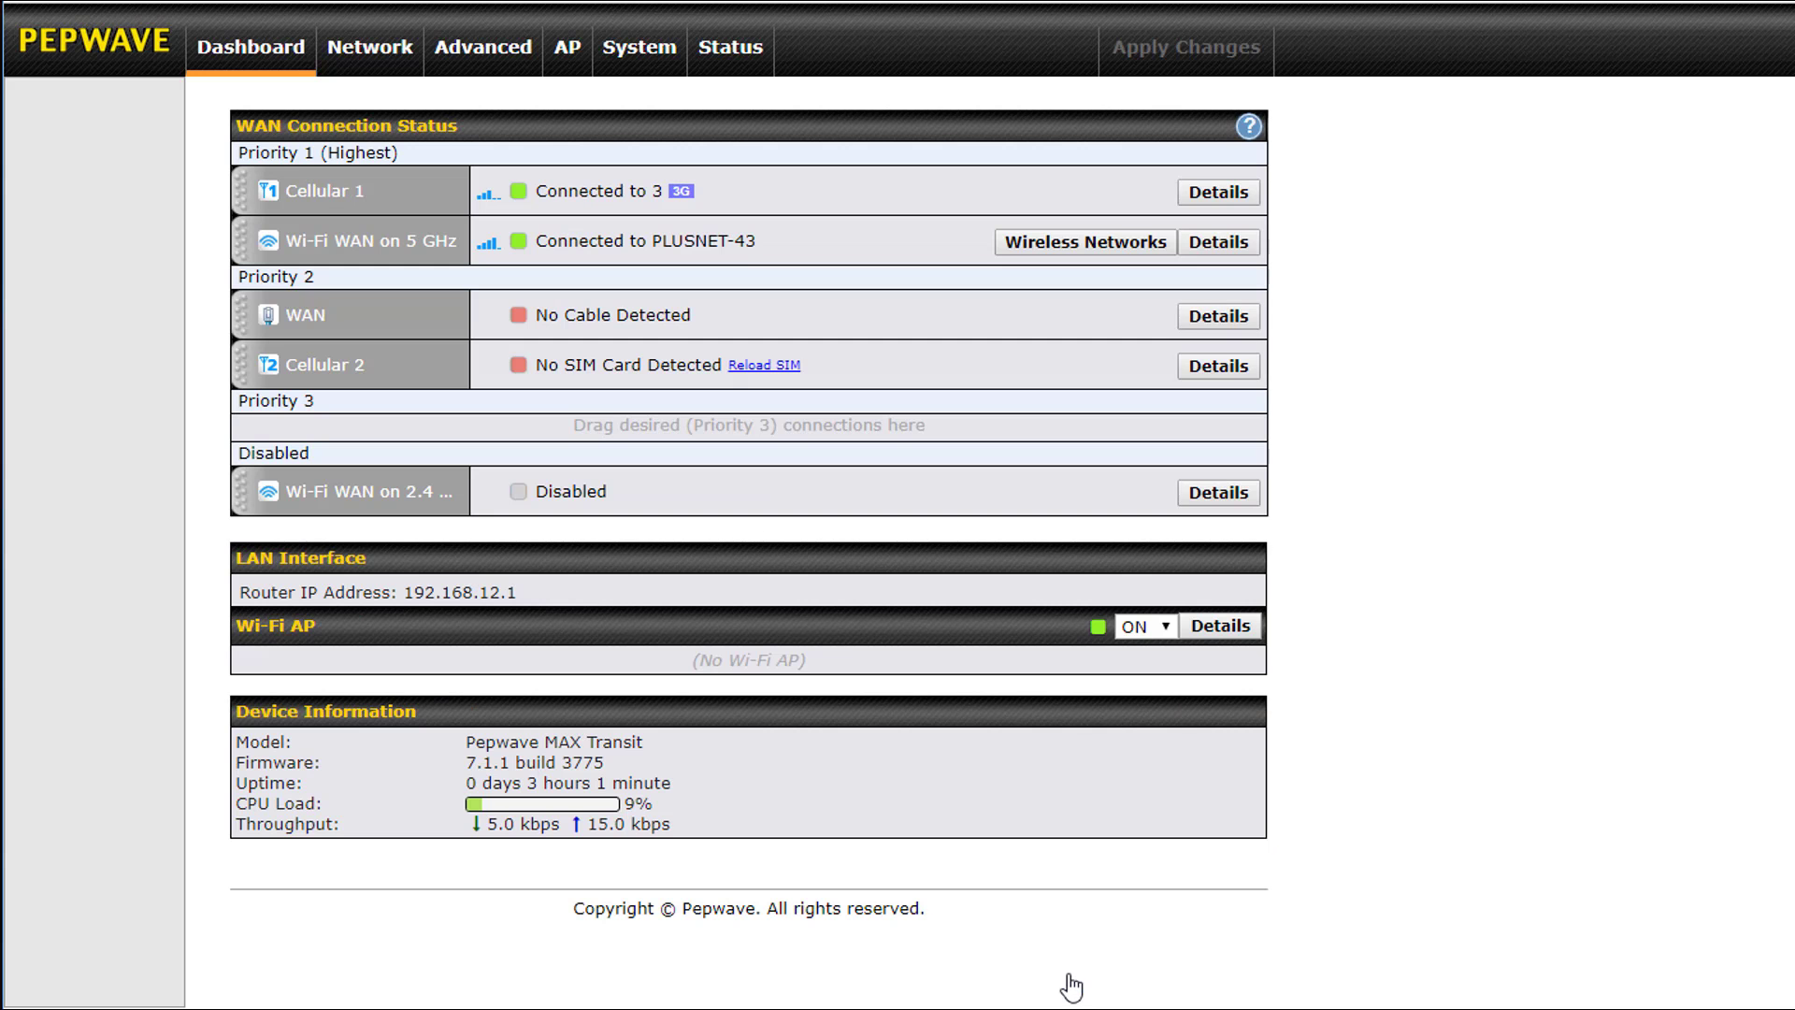